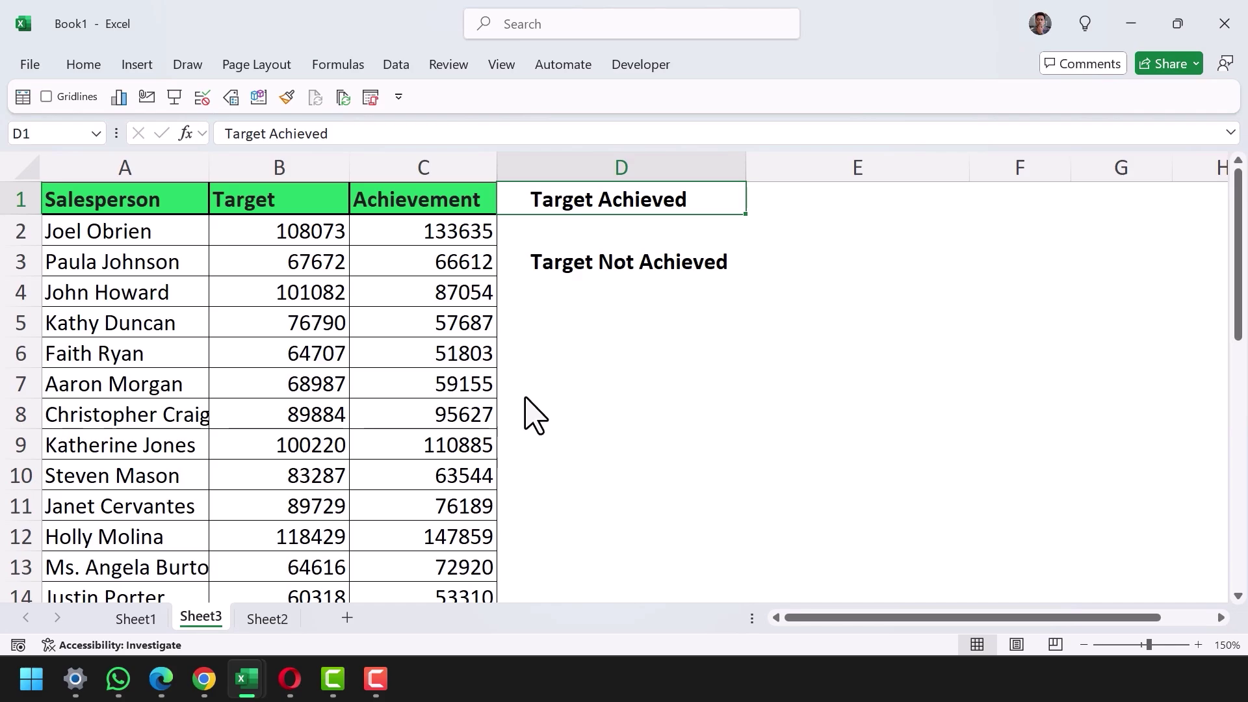
Step: In D2, start a SUMPRODUCT formula comparing B2:B31 < C2:C31
key(Down)
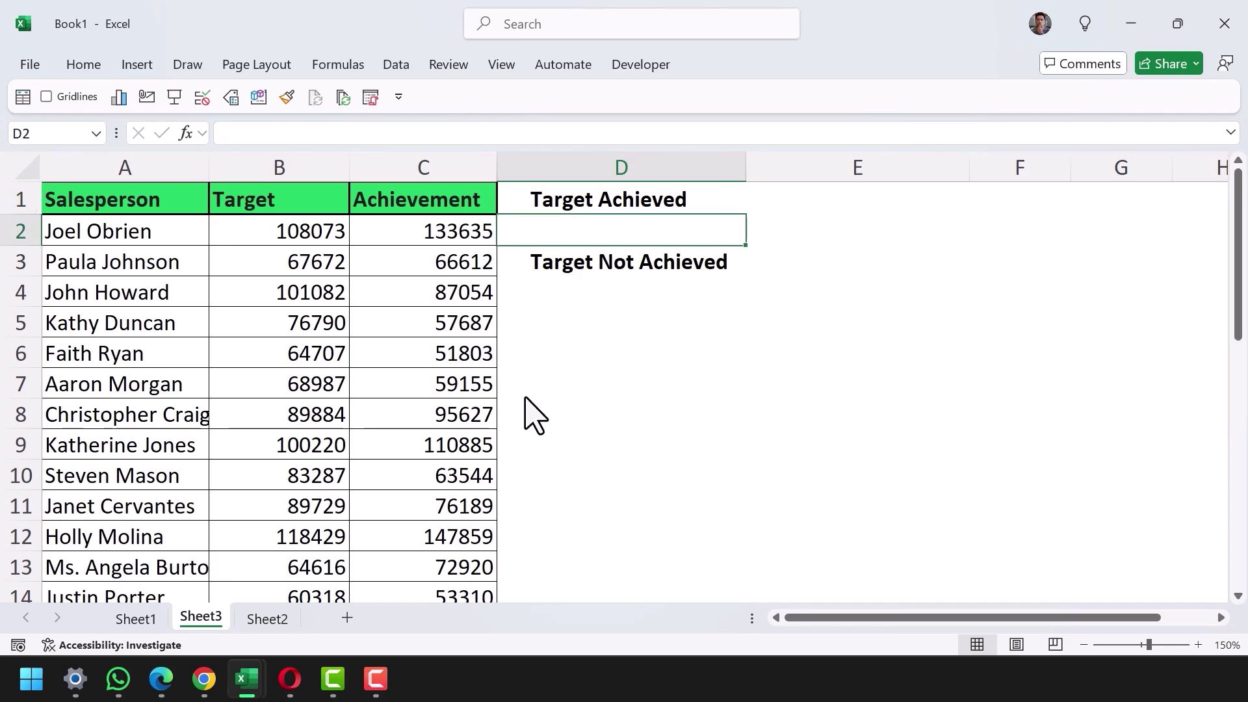
text(=Sum)
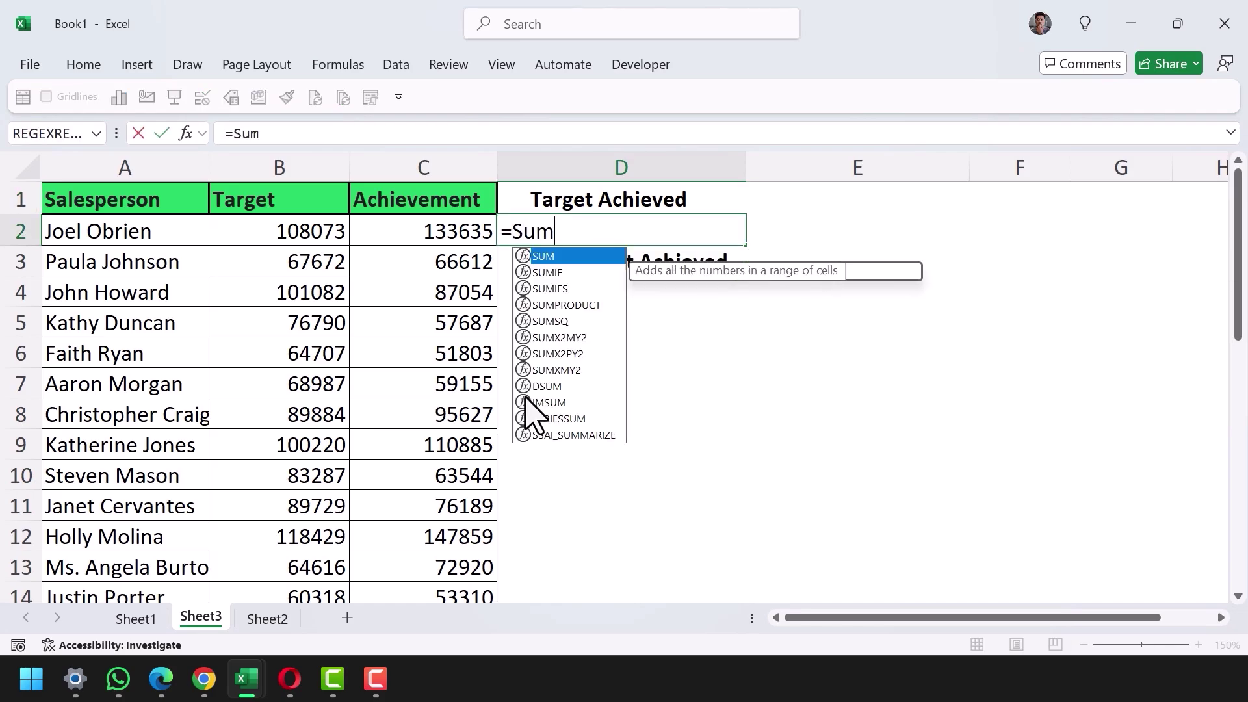
key(Down)
key(Down)
key(Down)
key(Tab)
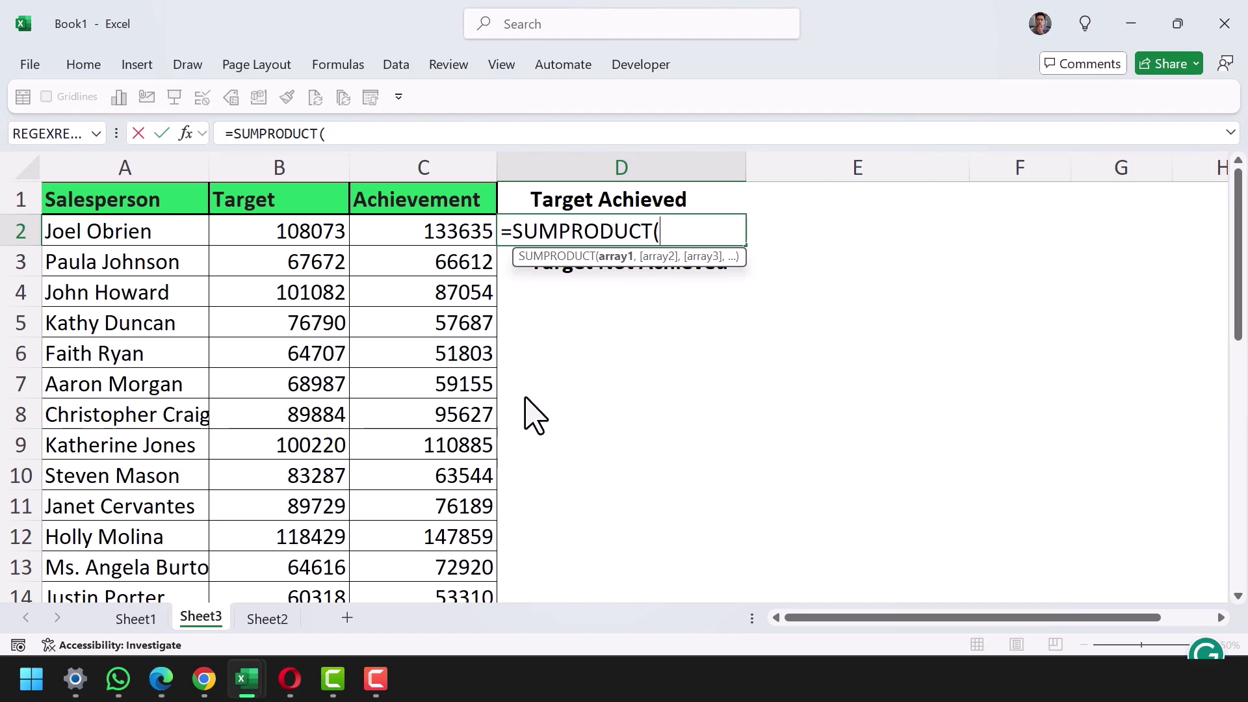
key(Left)
key(Left)
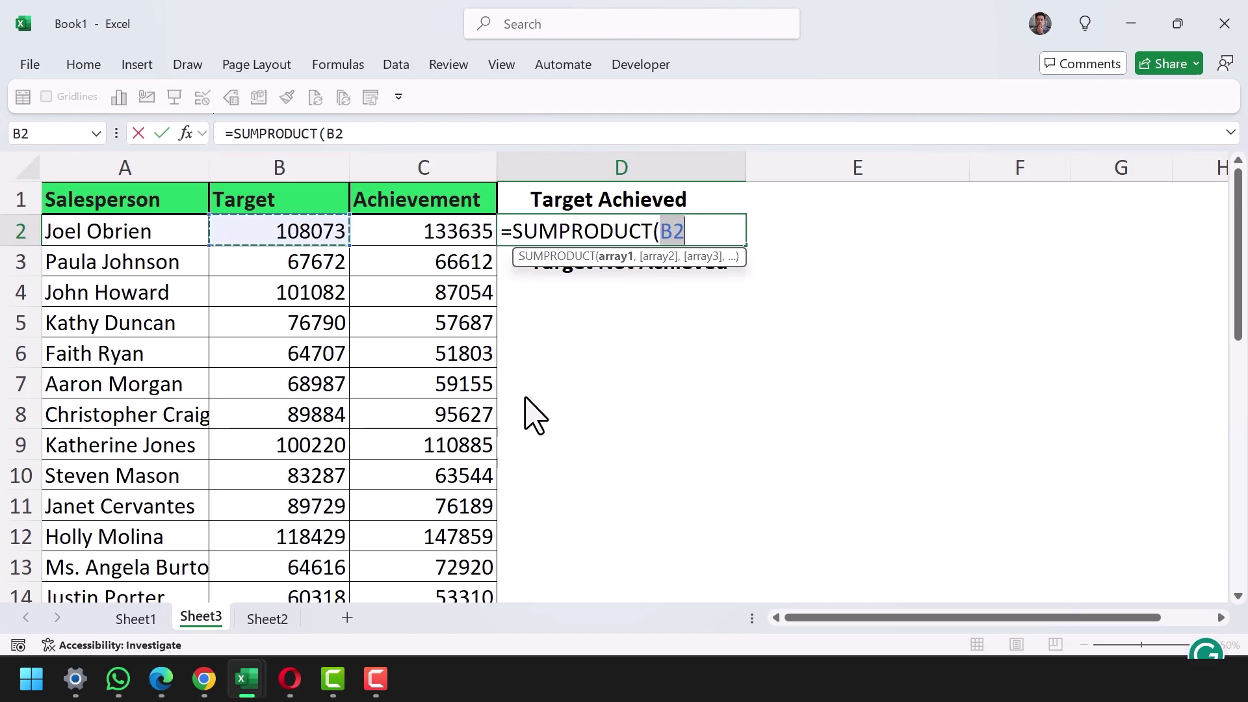
key(ctrl+shift+Down)
key(F2)
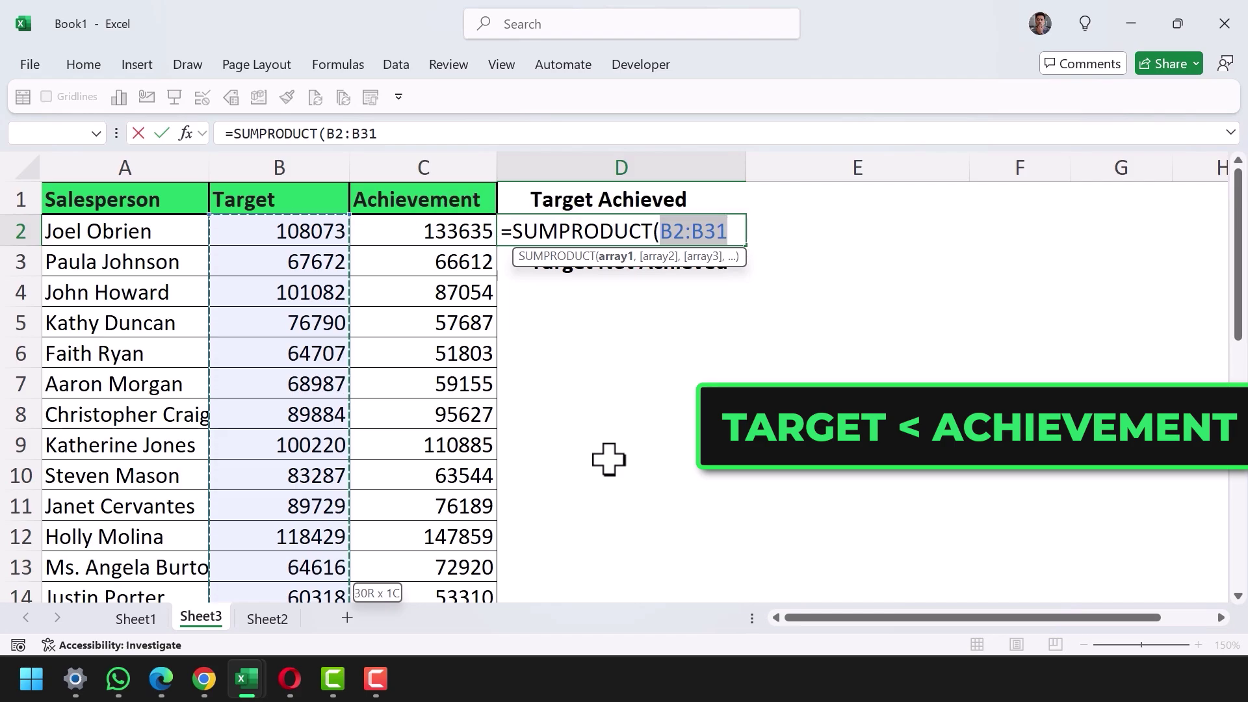
text(<)
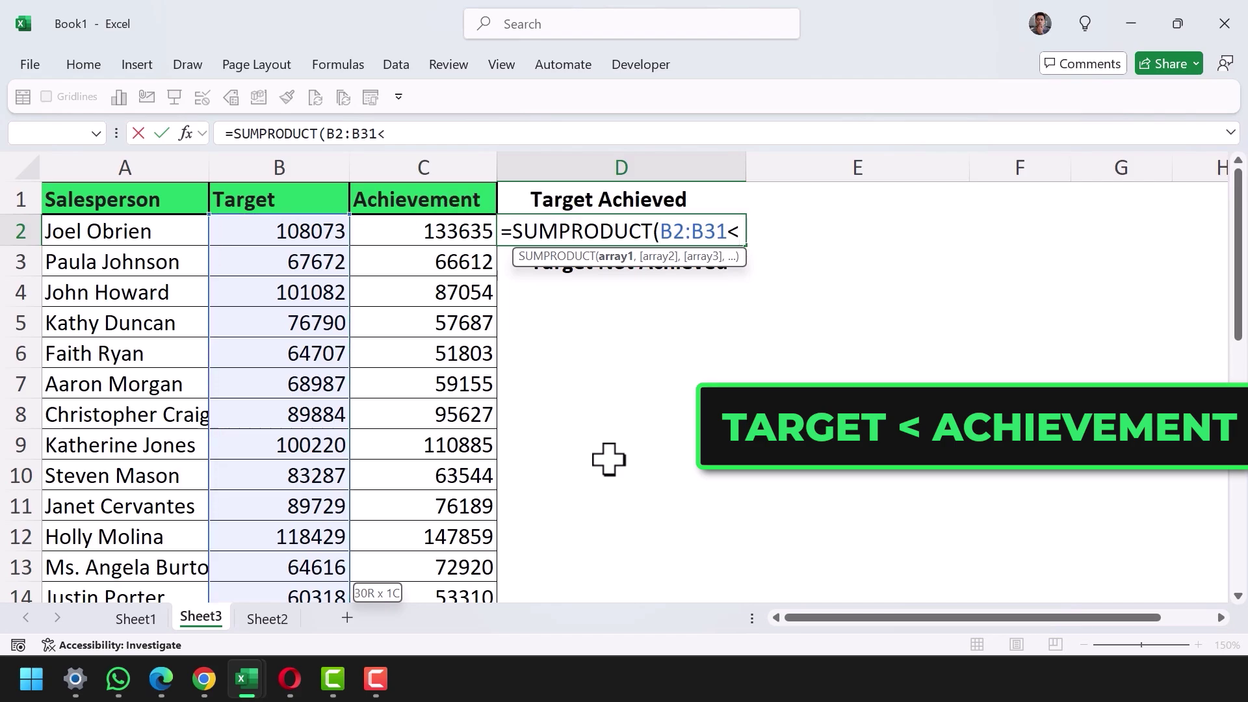
key(Left)
key(Left)
key(Right)
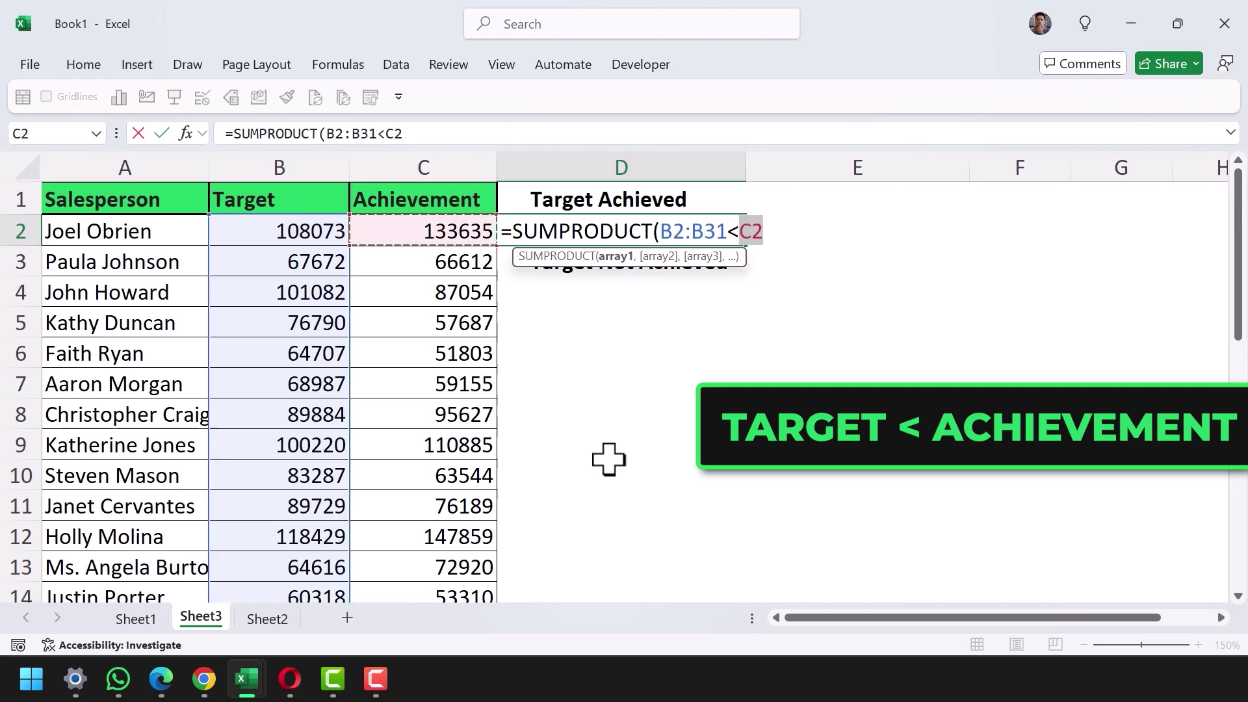
key(ctrl+shift+Down)
Step: Wrap the comparison as --(B2:B31<C2:C31) and enter the formula, returning 11
scroll(609, 459, up, 6)
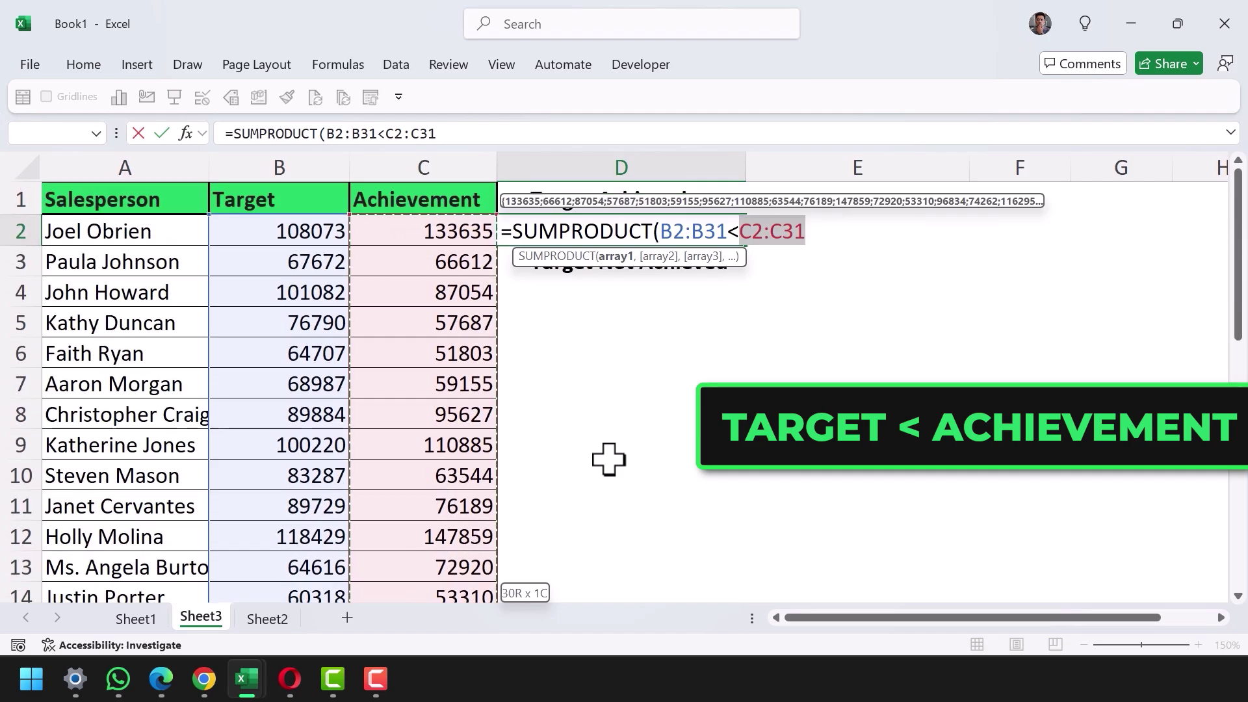
click(658, 232)
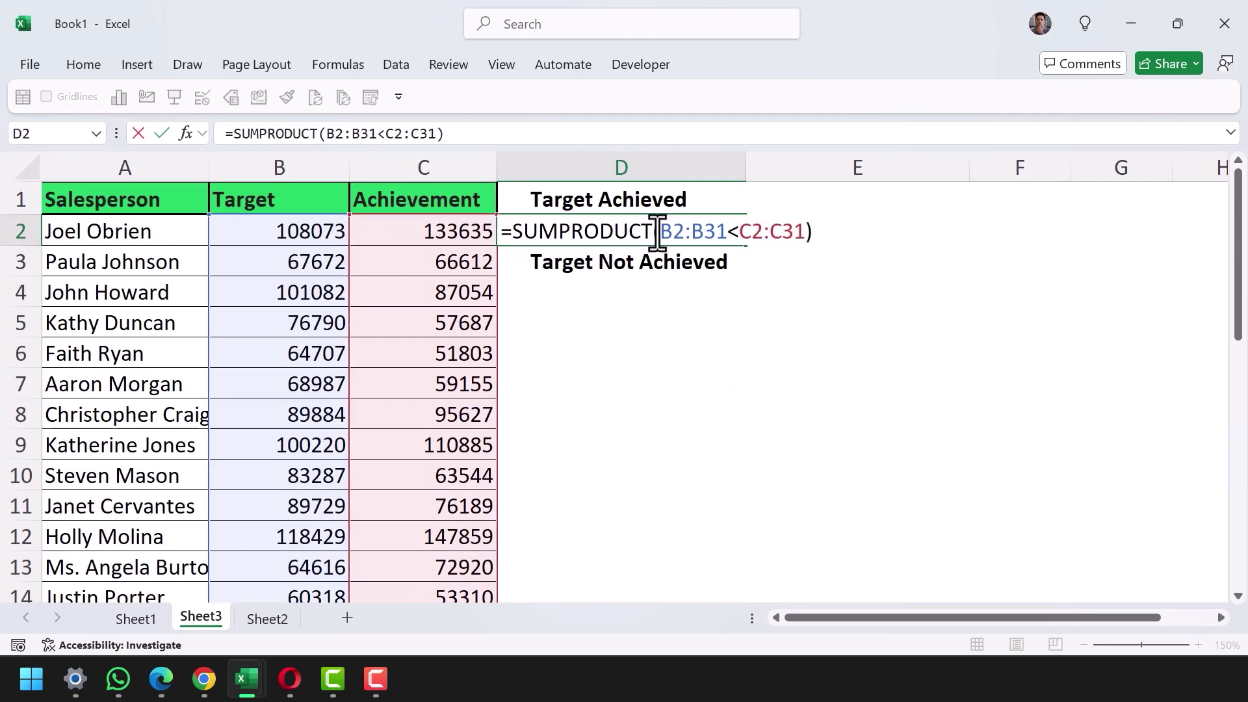
text(()
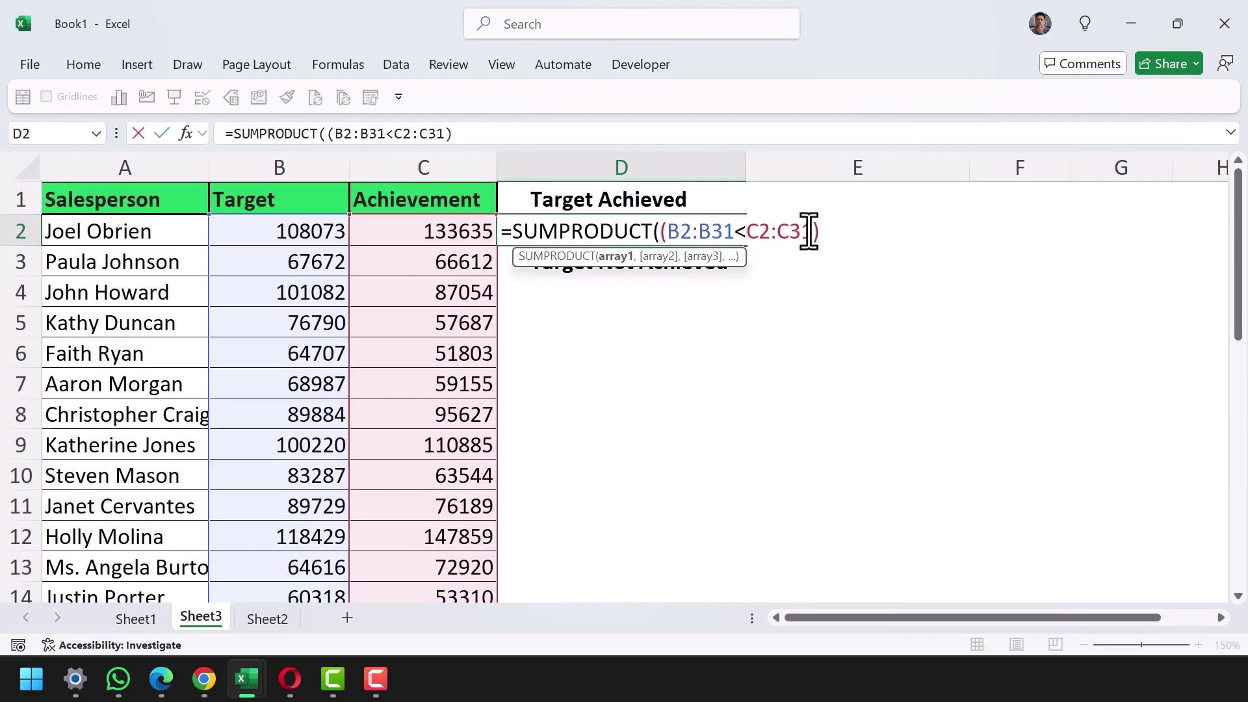
key(End)
text())
text(--)
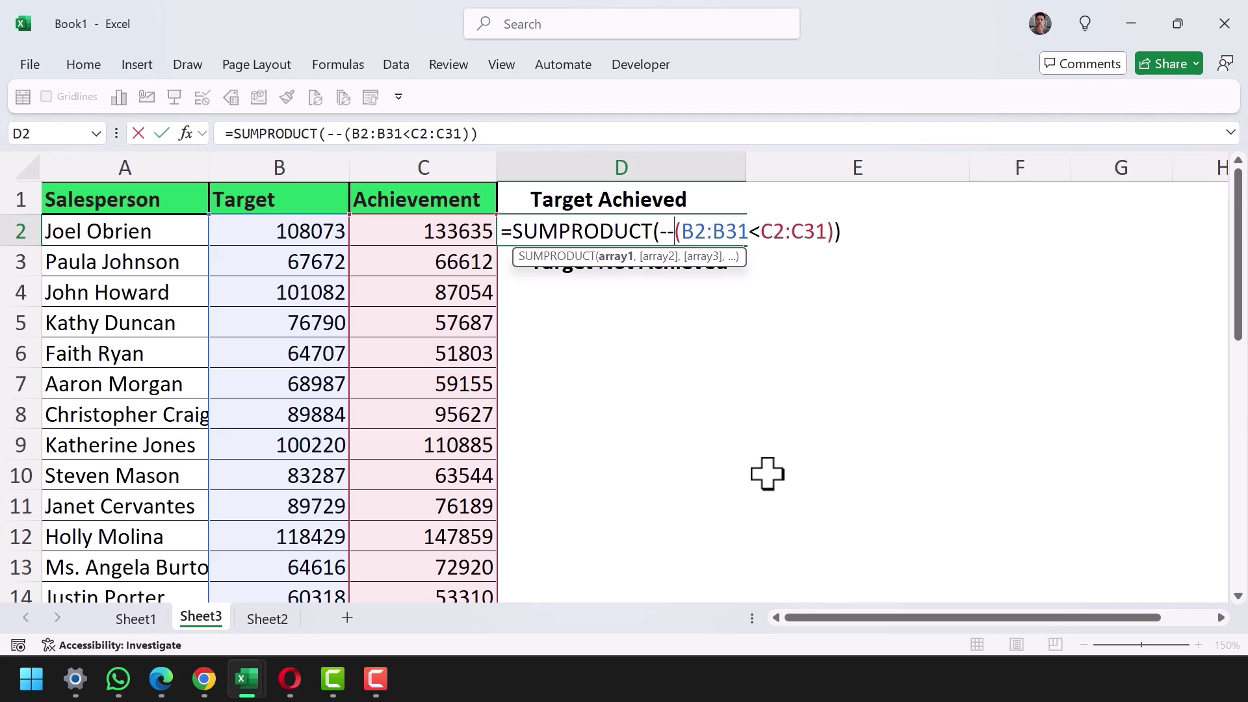
key(Return)
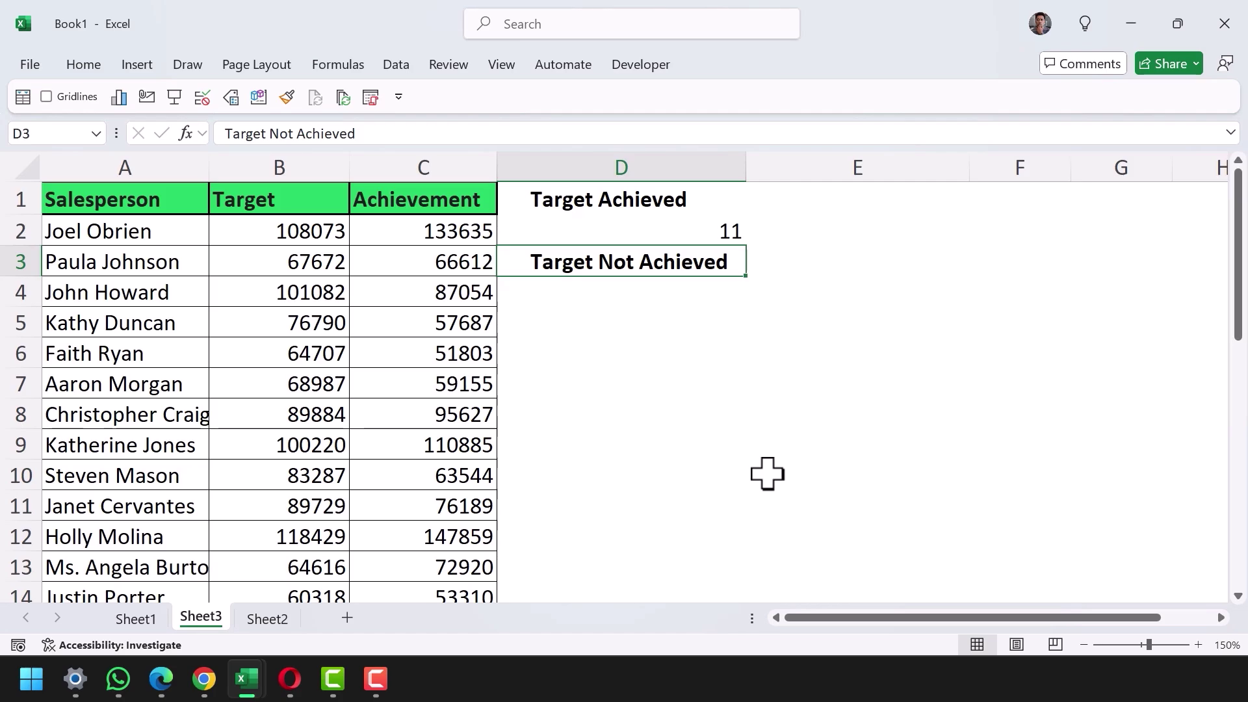
Step: In D4, start a SUMPRODUCT formula referencing the Target range B2:B31
key(Down)
text(=Sum)
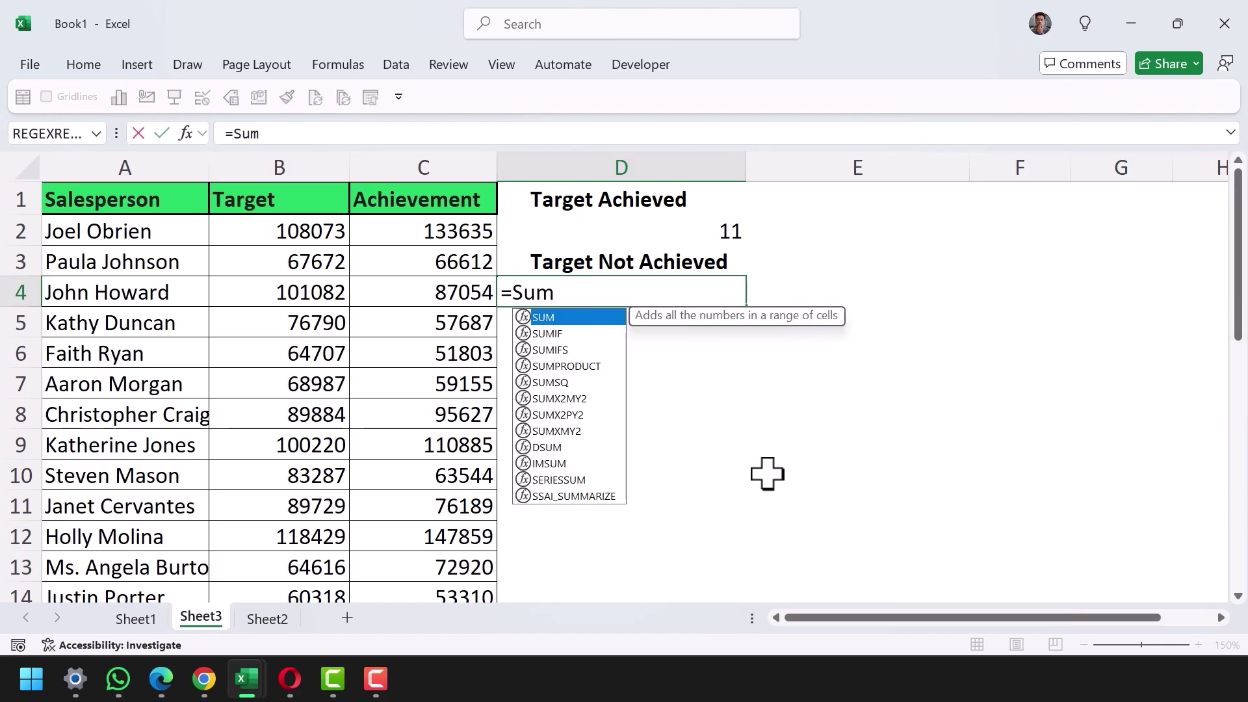
key(Down)
key(Down)
key(Down)
key(Tab)
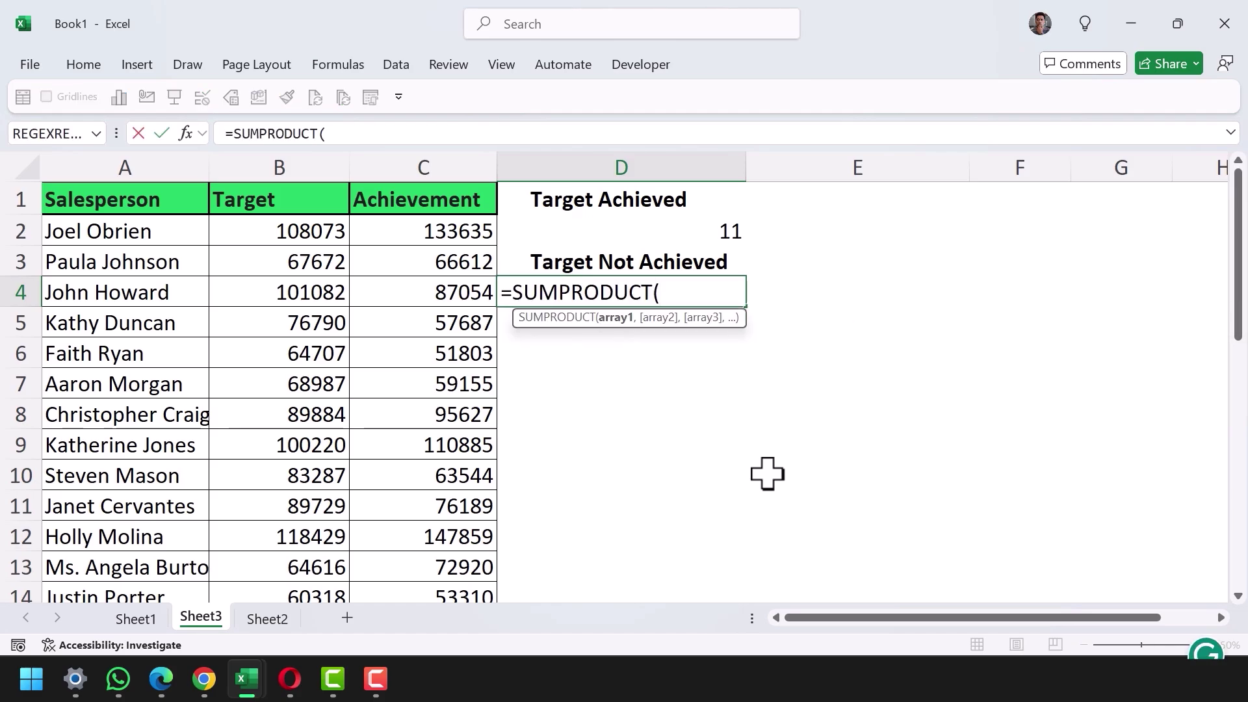
key(Left)
key(Left)
key(Left)
key(Up)
key(Right)
key(Up)
key(ctrl+shift+Down)
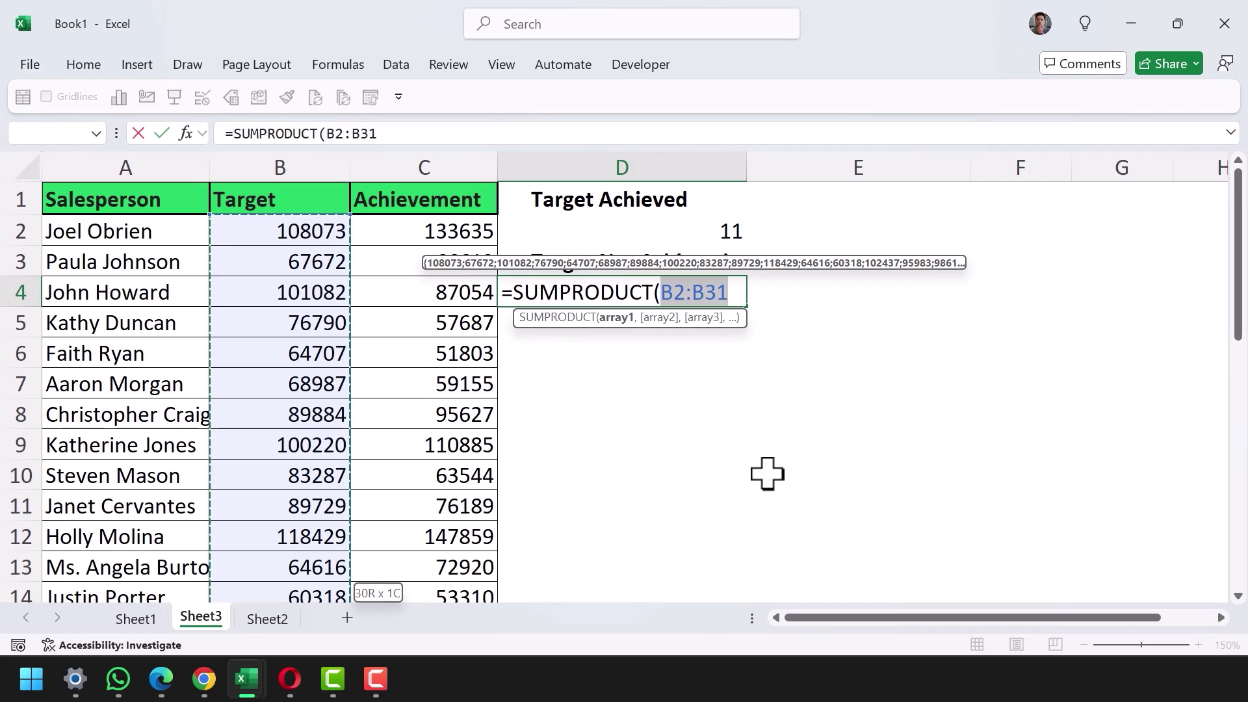
Step: Add the >C2:C31 comparison and close the bracket
text(>)
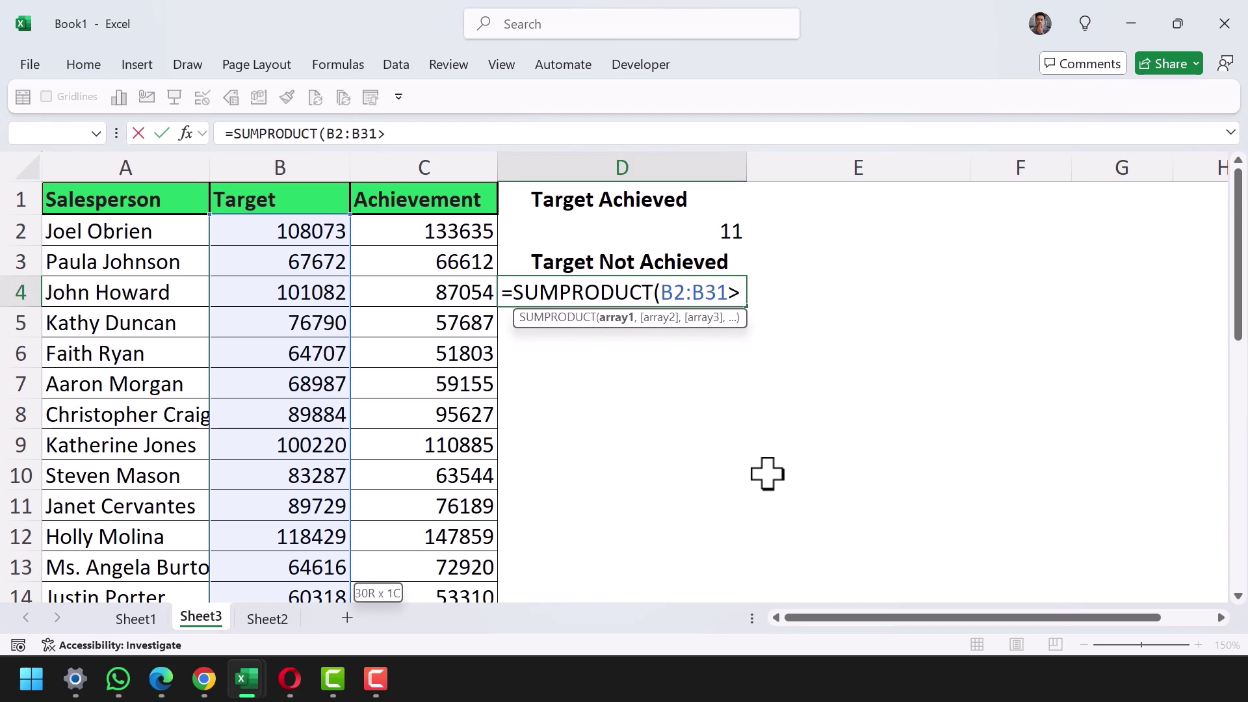
key(Left)
key(Left)
key(Up)
key(Up)
key(Right)
key(ctrl+shift+Down)
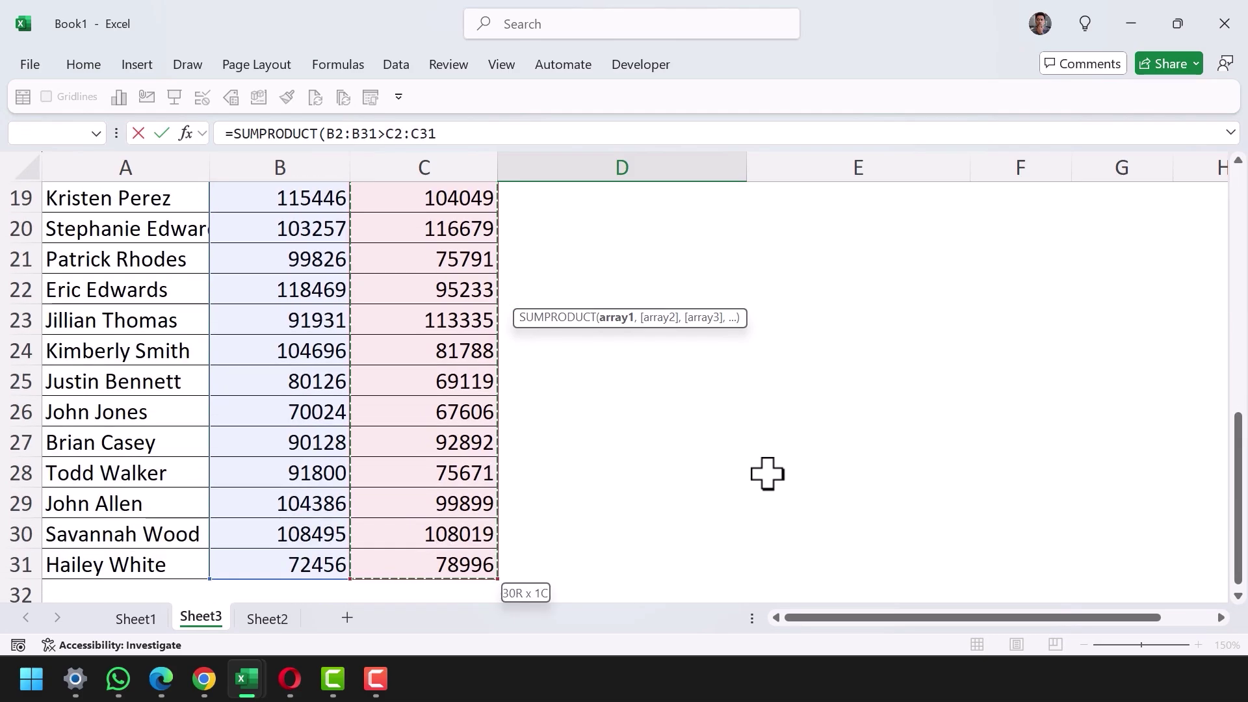
text())
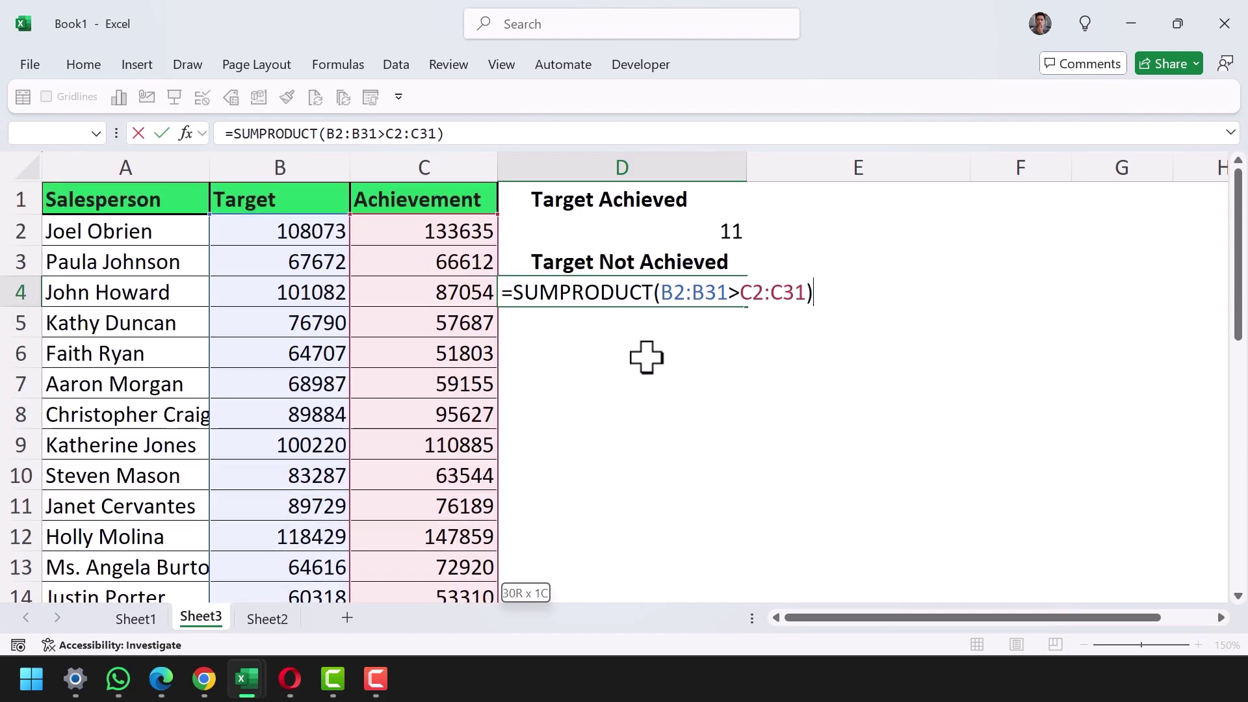
Step: Insert the double negative to make =SUMPRODUCT(--(B2:B31>C2:C31)) and enter it, showing 19
click(664, 294)
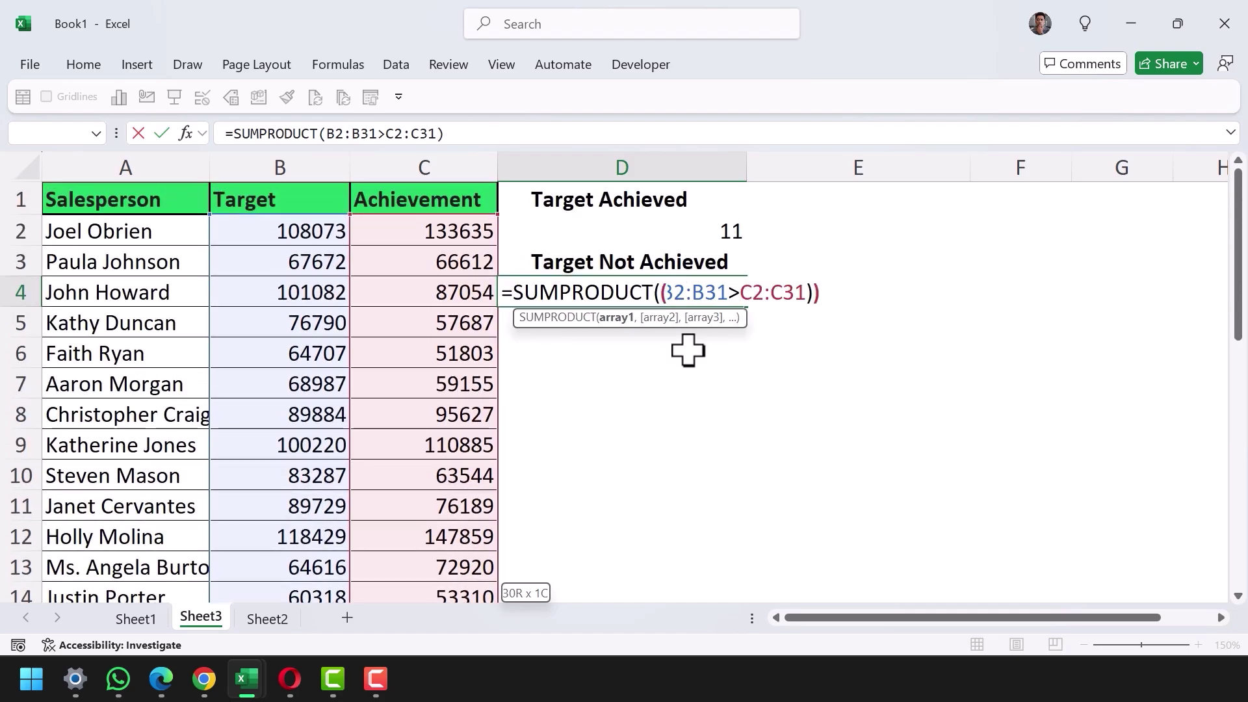
text(()
key(Left)
text(--)
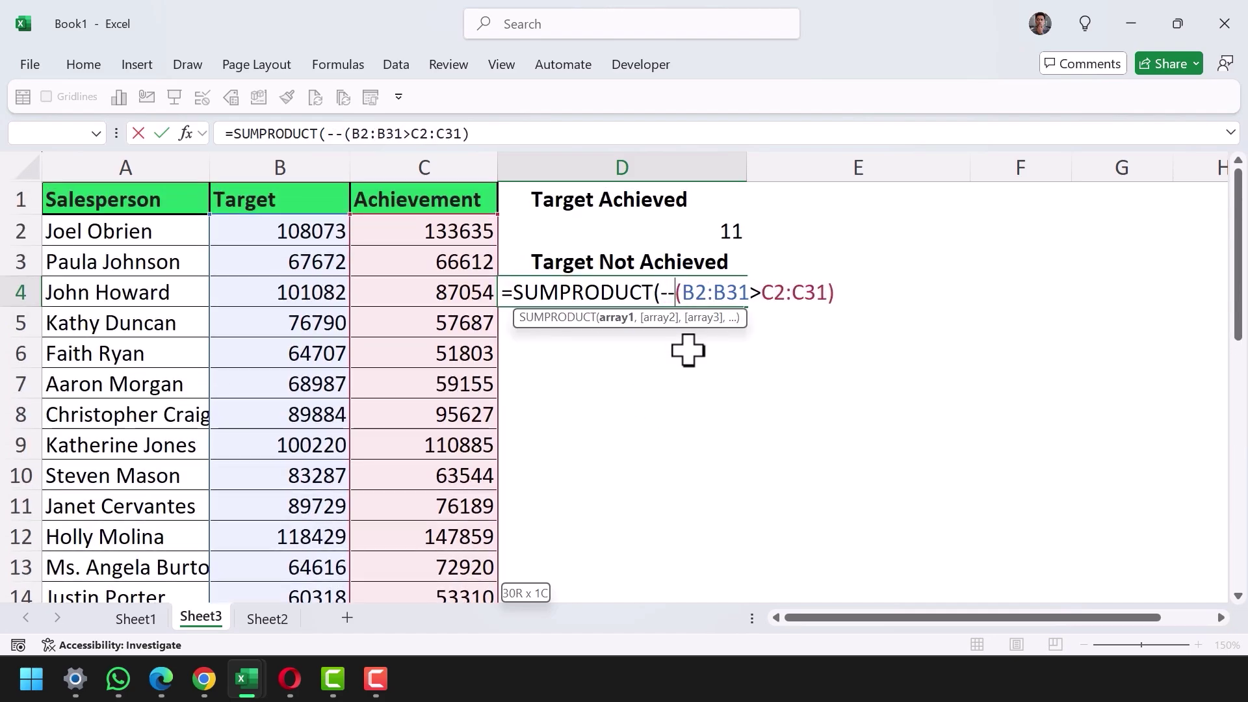
click(831, 294)
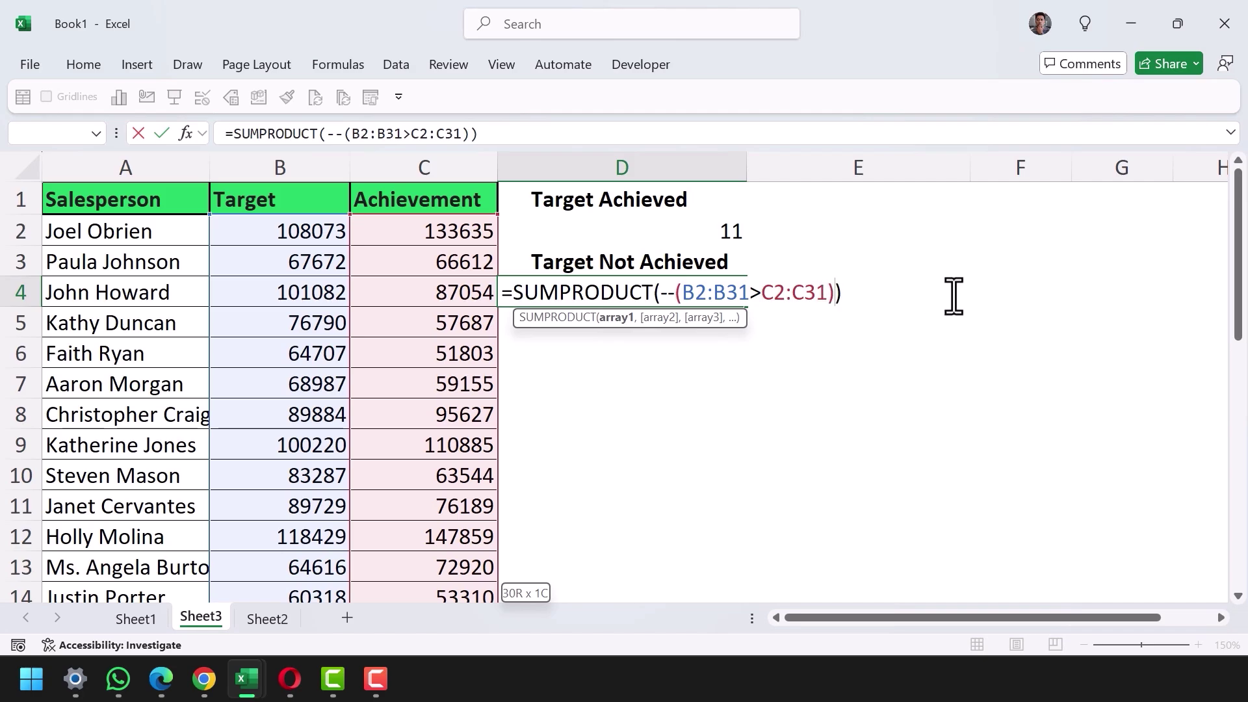
key(Return)
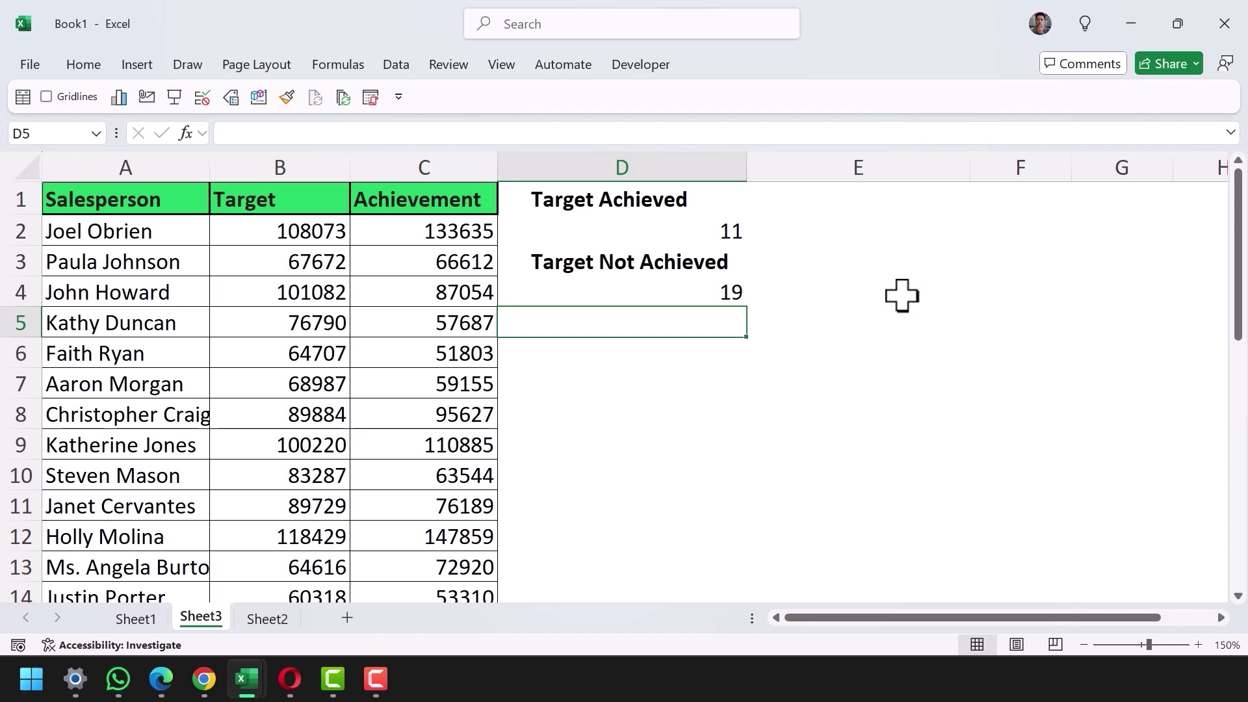
key(Left)
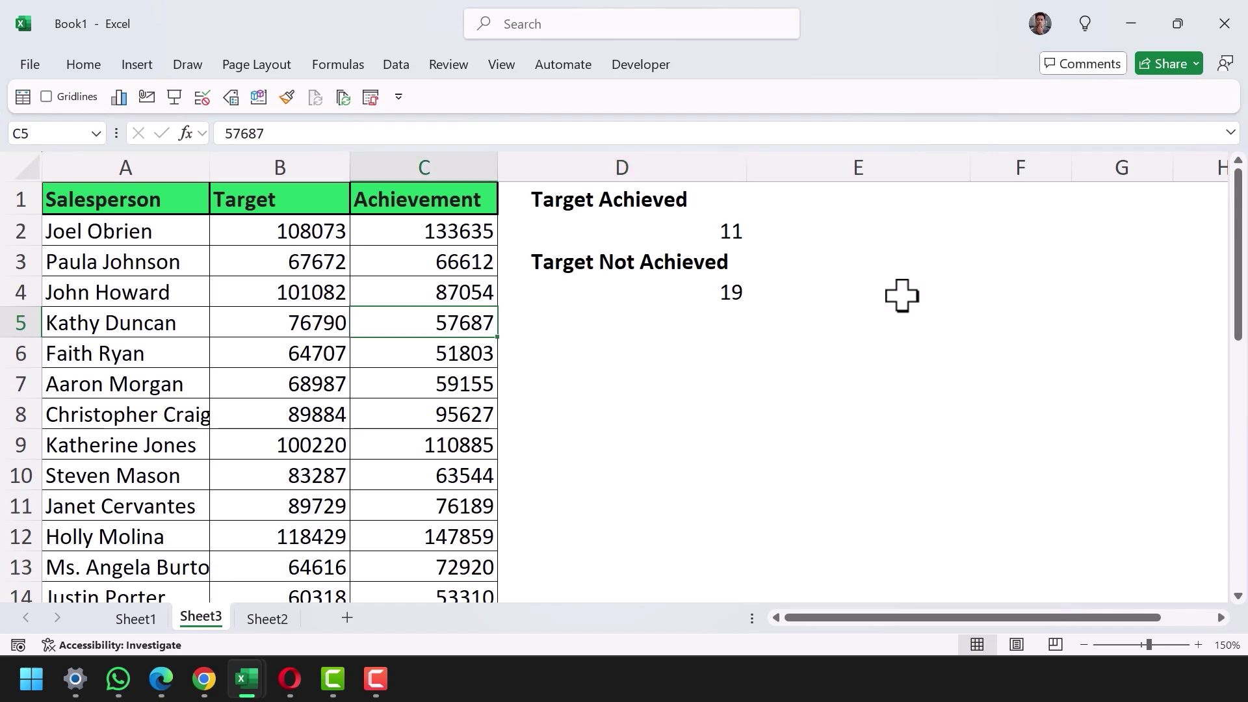
key(Up)
key(Up)
key(Up)
key(ctrl+shift+Down)
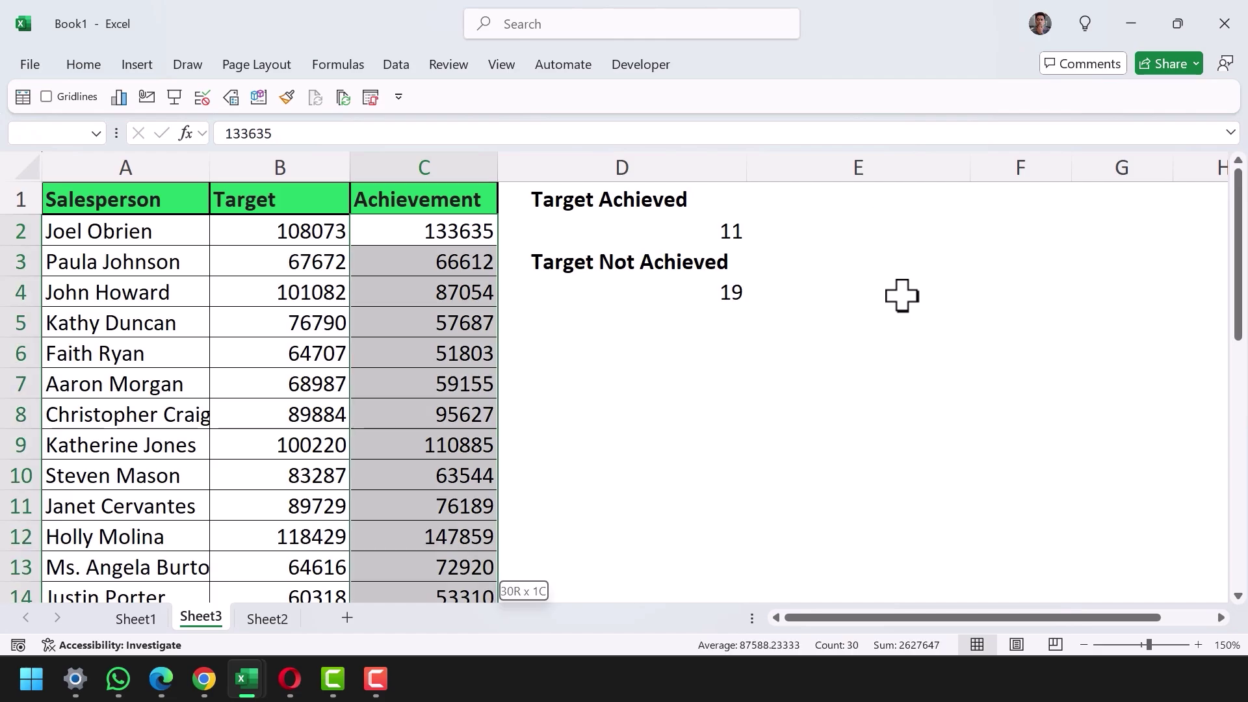
scroll(902, 295, up, 6)
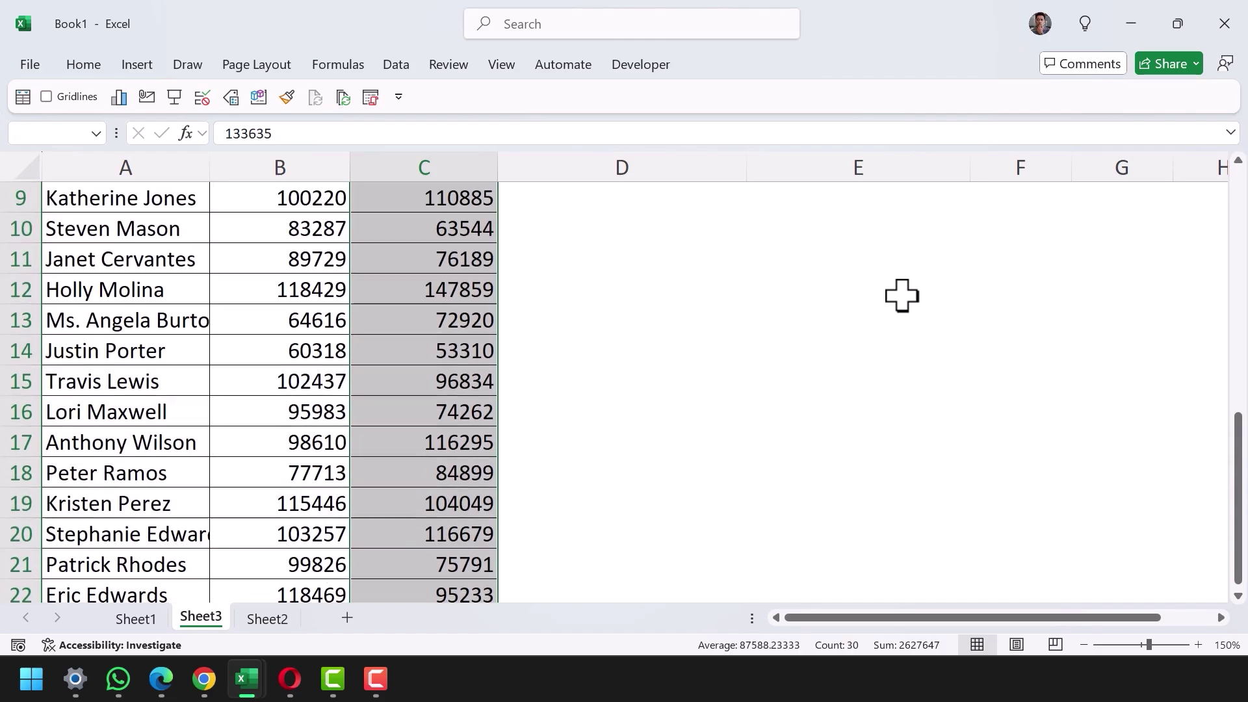
click(729, 231)
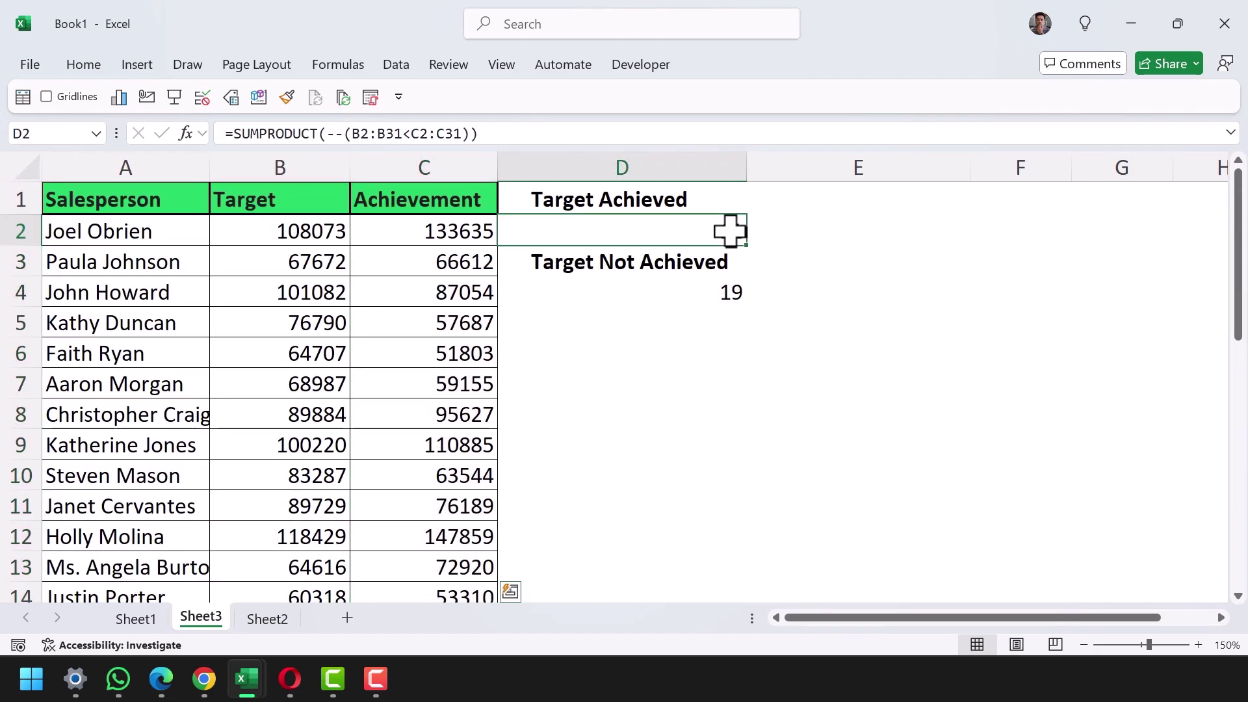
ctrl+click(716, 294)
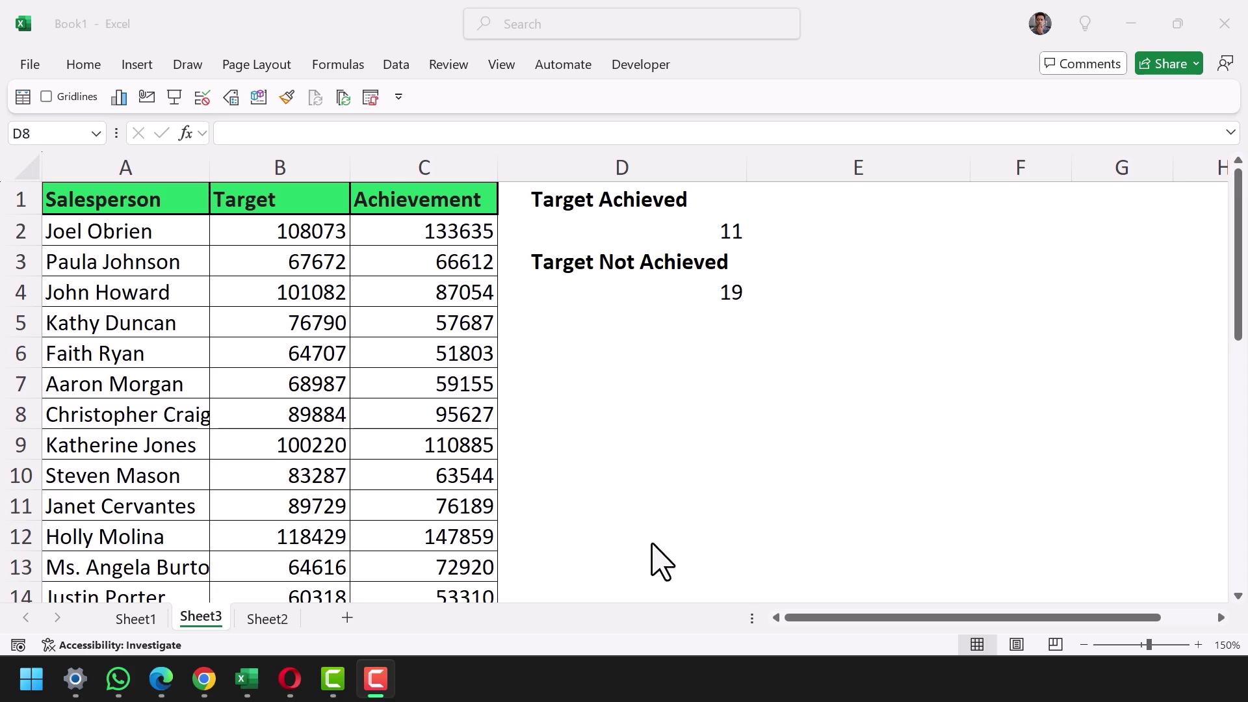
Step: Reopen D2's formula and highlight B2:B31, C2:C31, then the whole B2:B31<C2:C31 comparison
double_click(672, 232)
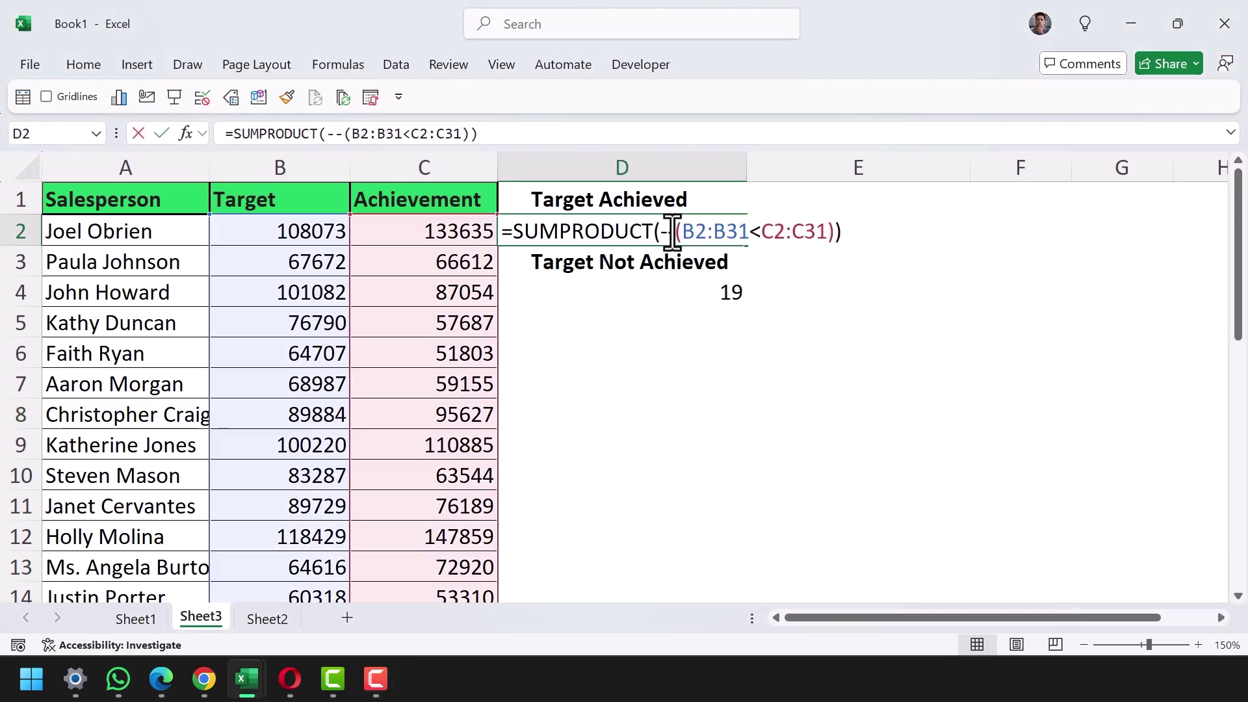
drag(682, 231, 828, 228)
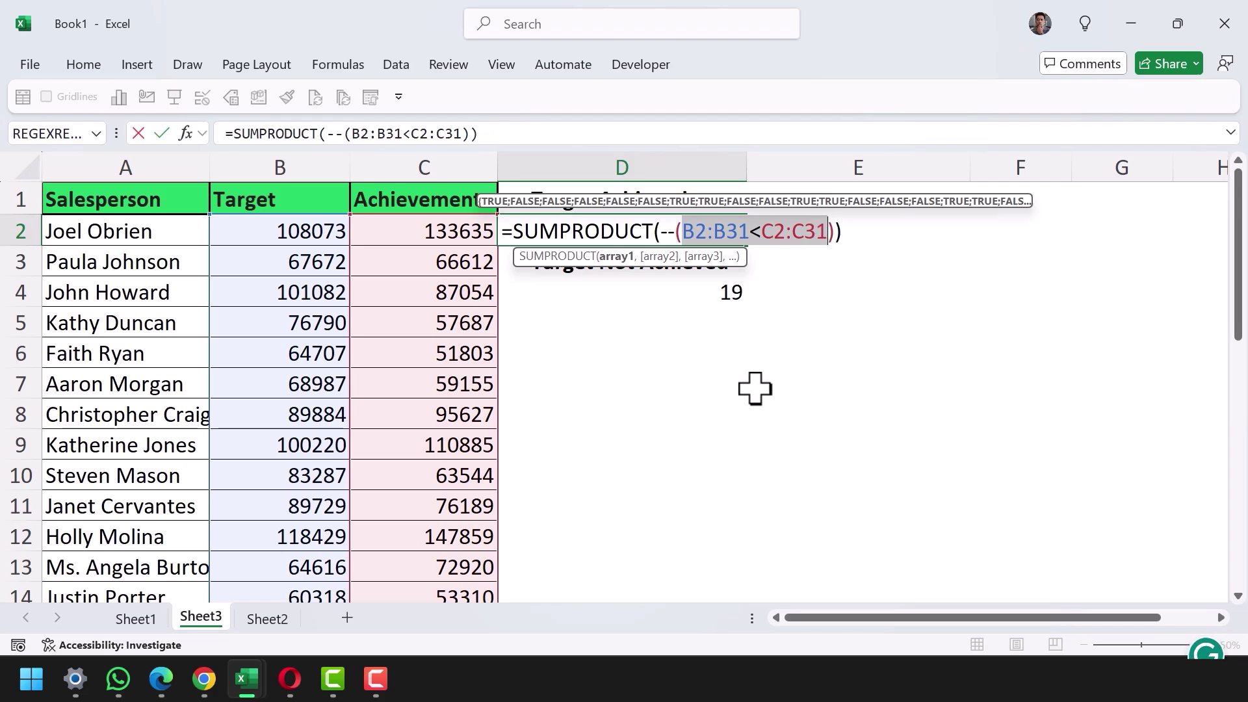
click(728, 232)
drag(681, 232, 748, 232)
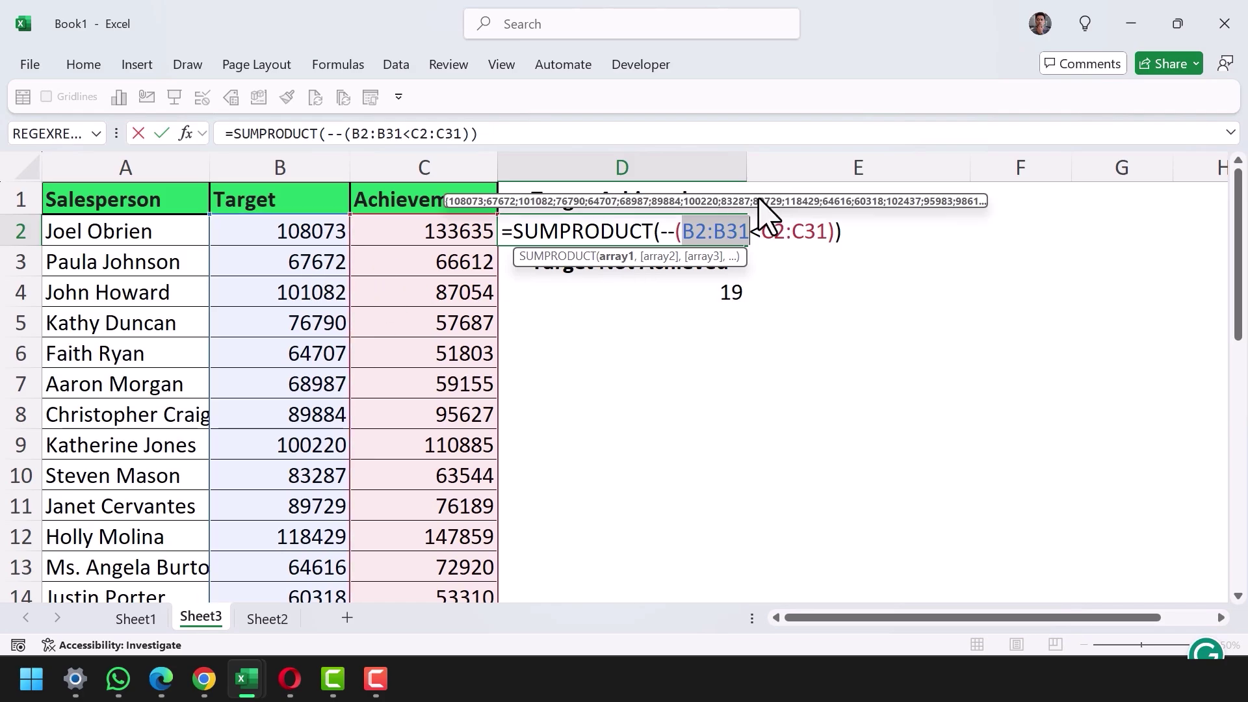
drag(762, 232, 826, 232)
mouse_move(825, 234)
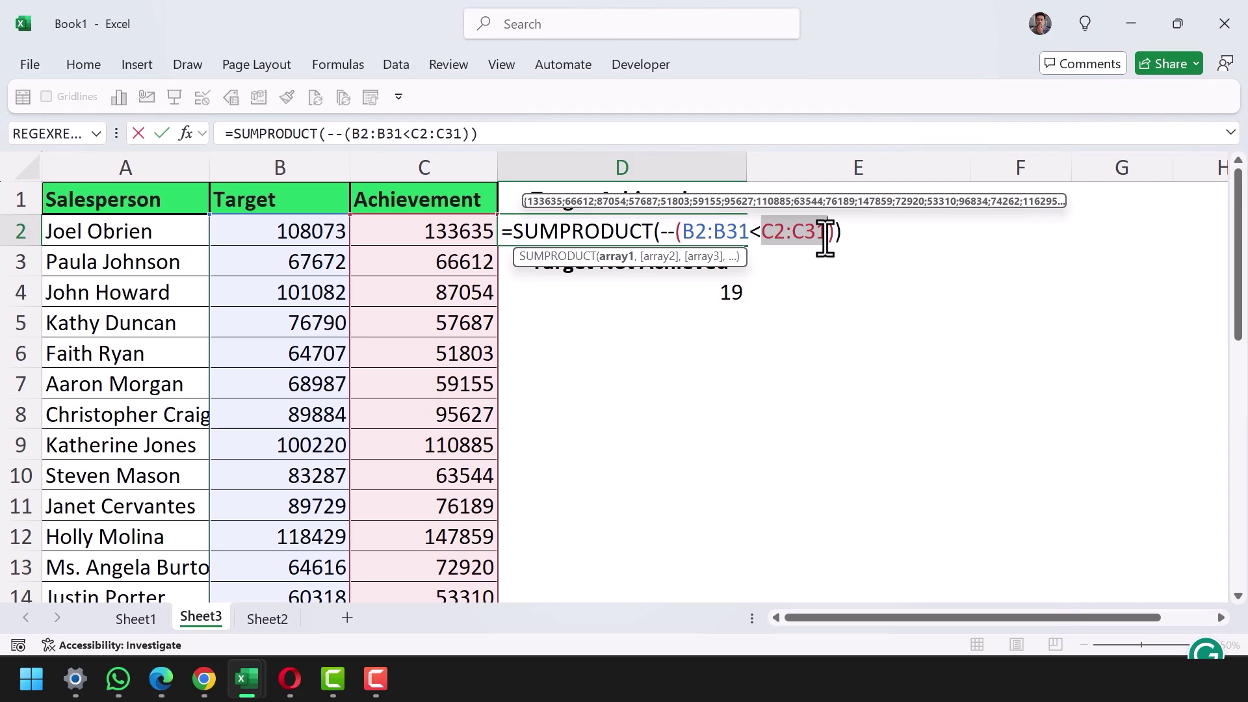
drag(826, 233, 682, 233)
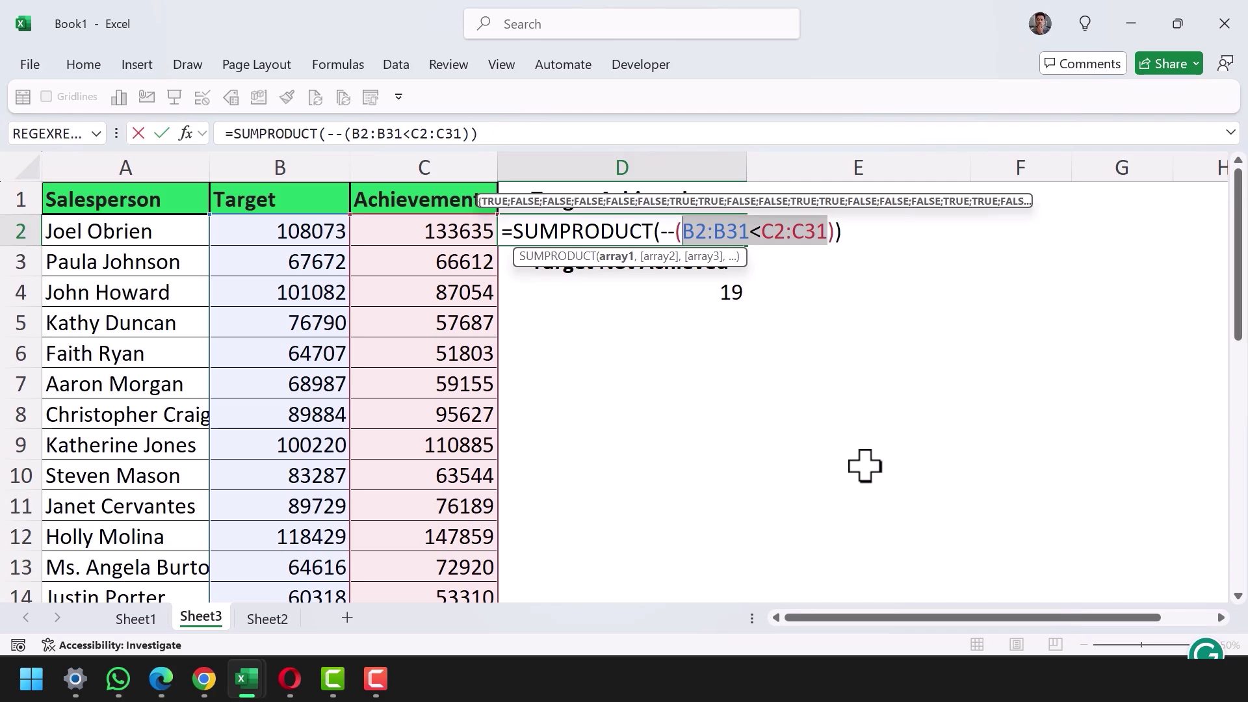
Step: Evaluate the comparison with F9 into a TRUE/FALSE array and inspect its values
key(F9)
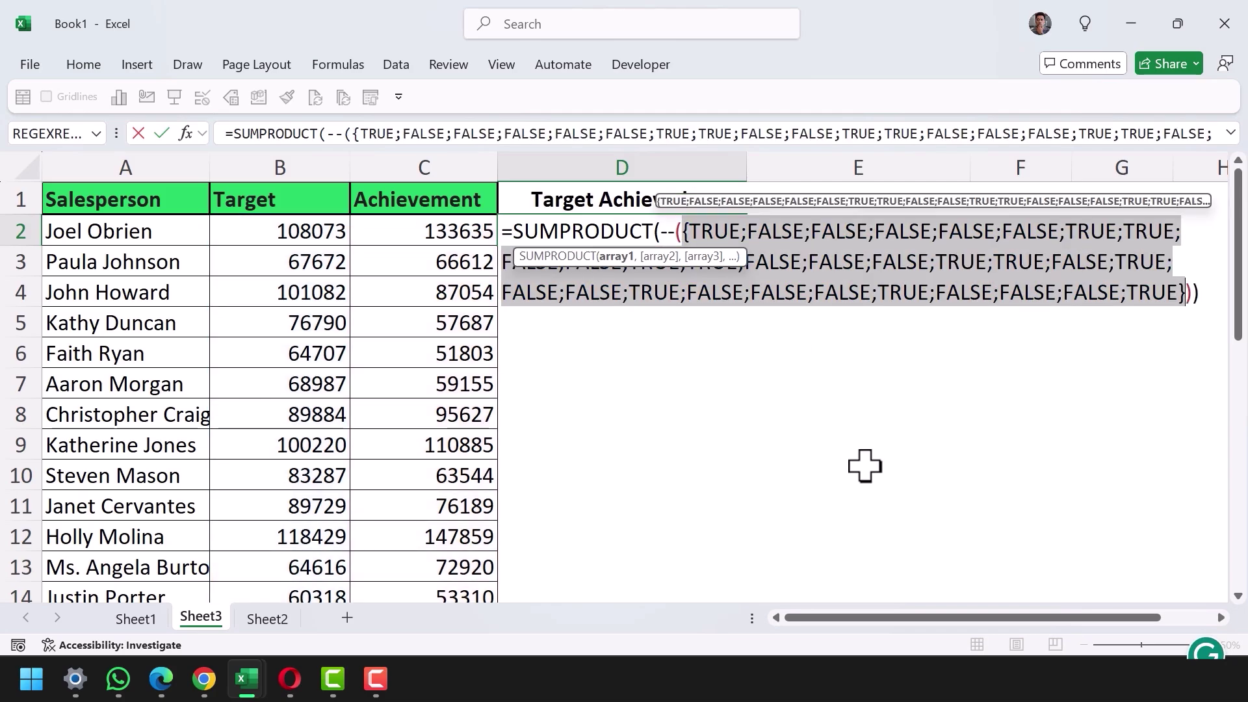
click(789, 263)
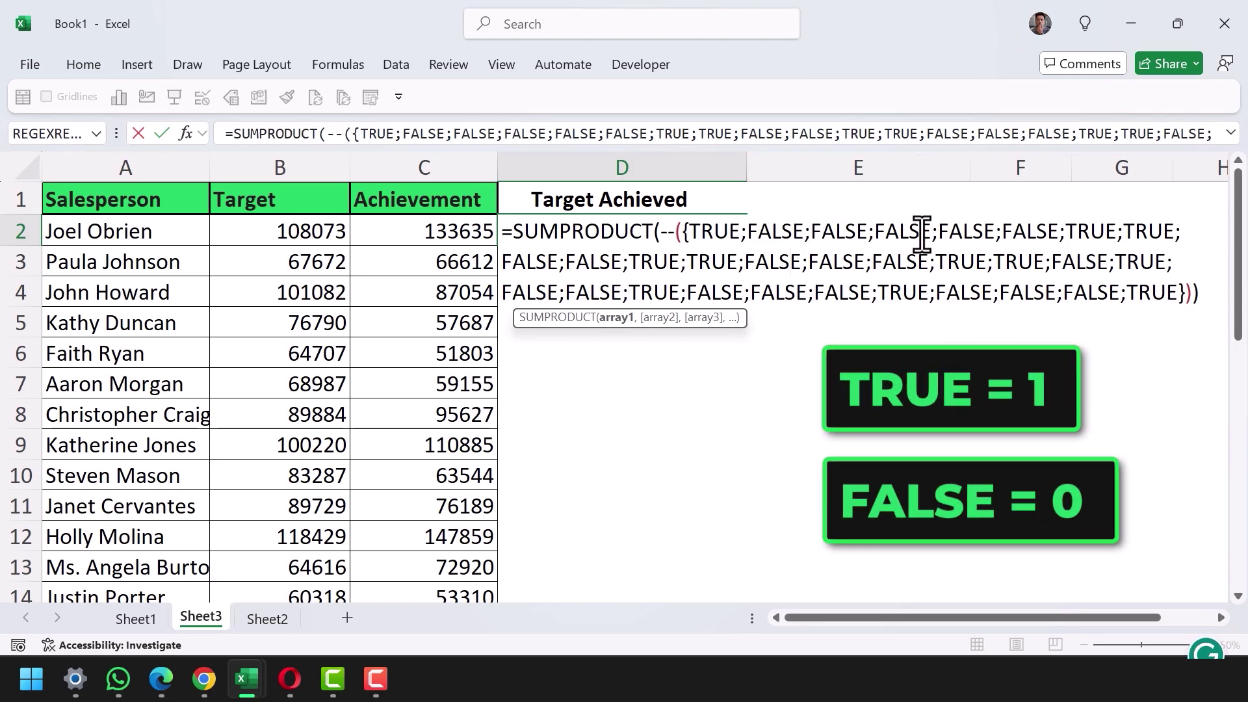
double_click(734, 235)
drag(701, 235, 687, 234)
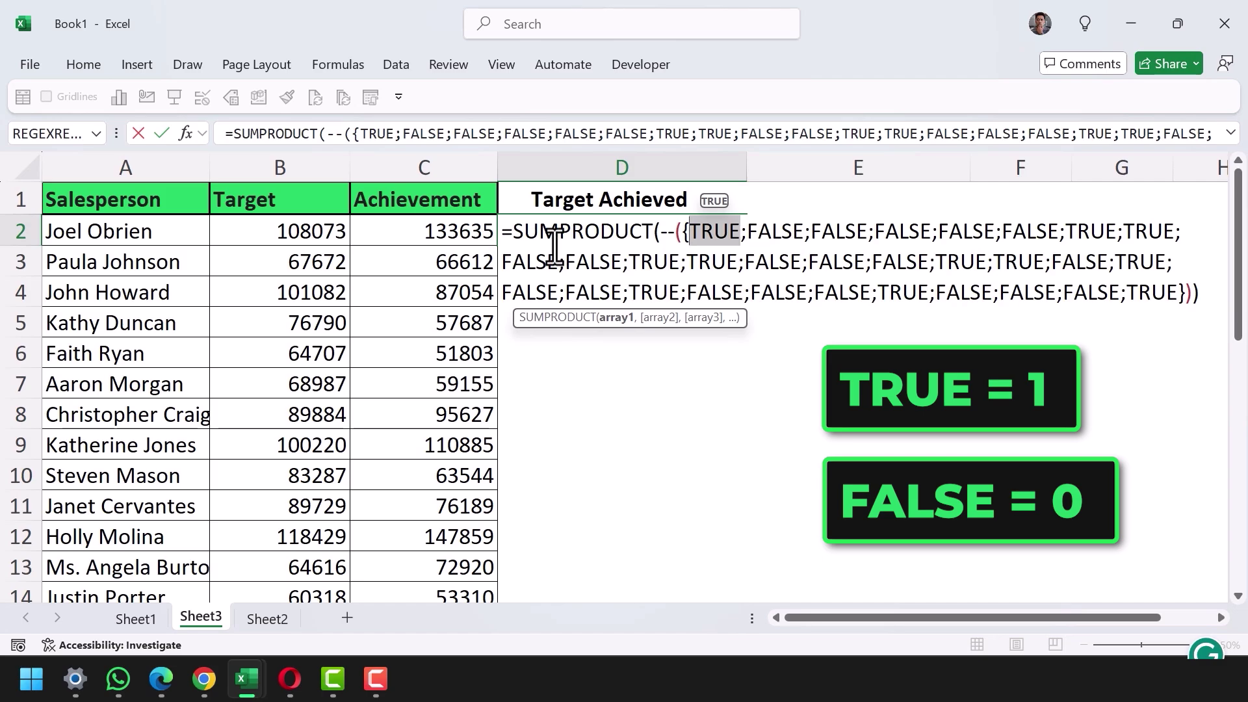
drag(804, 231, 747, 231)
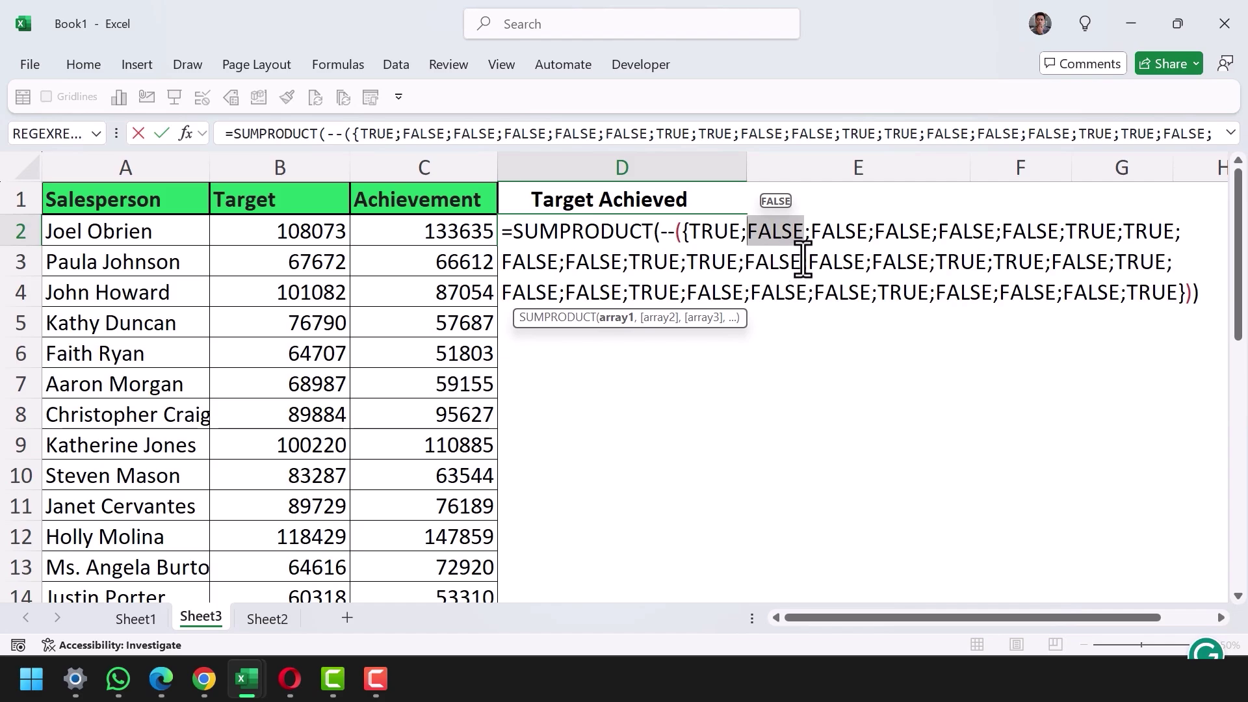
click(727, 262)
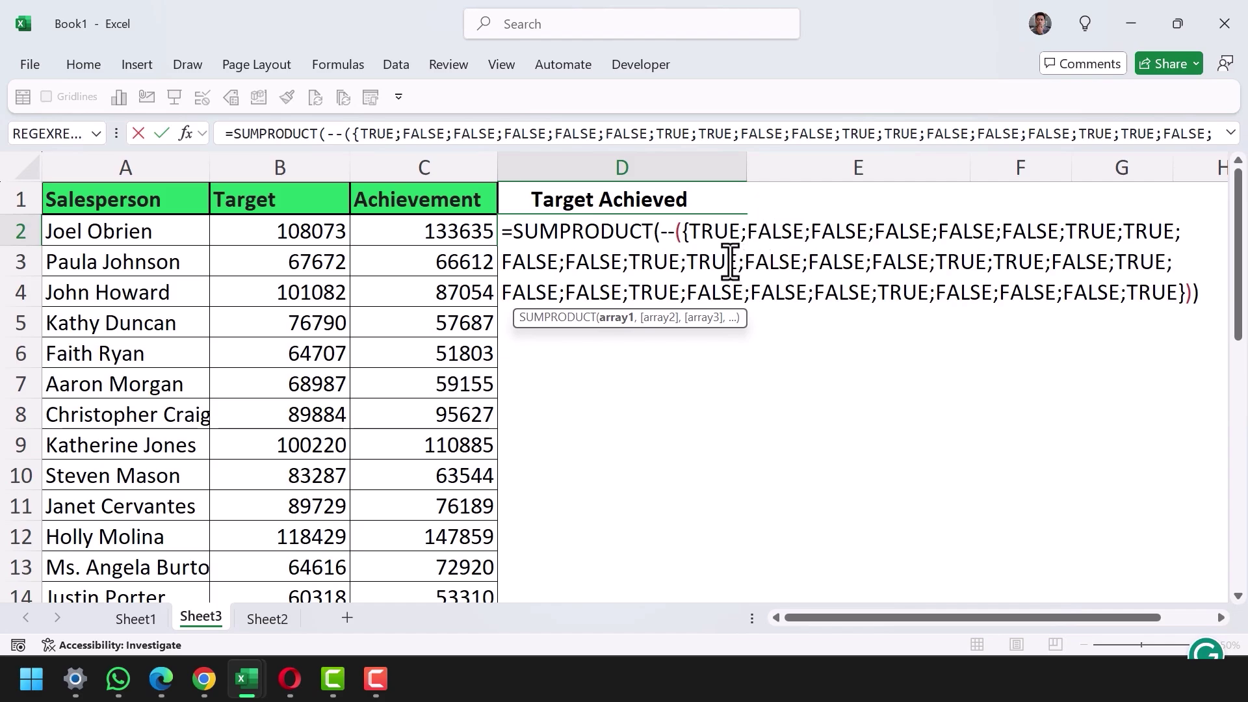
Step: Evaluate the double-negated array into 1s and 0s, then cancel the edit with Esc
drag(660, 232, 930, 281)
click(669, 237)
drag(657, 234, 1193, 289)
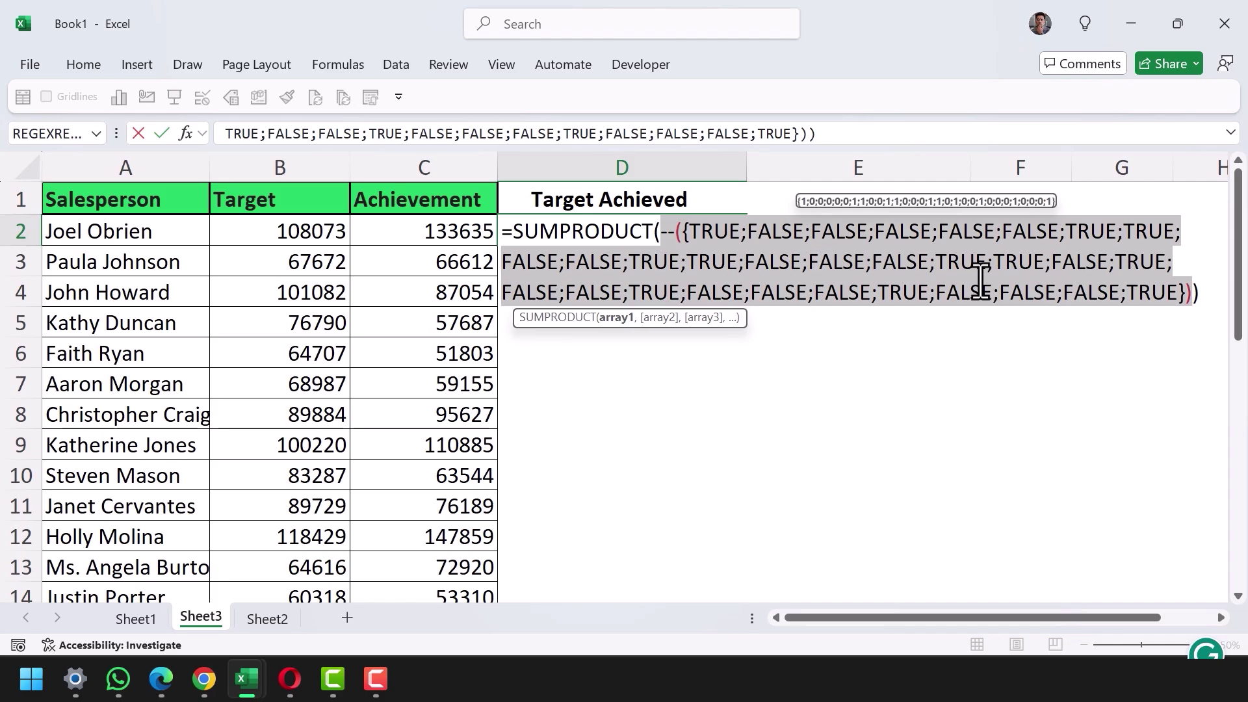
key(F9)
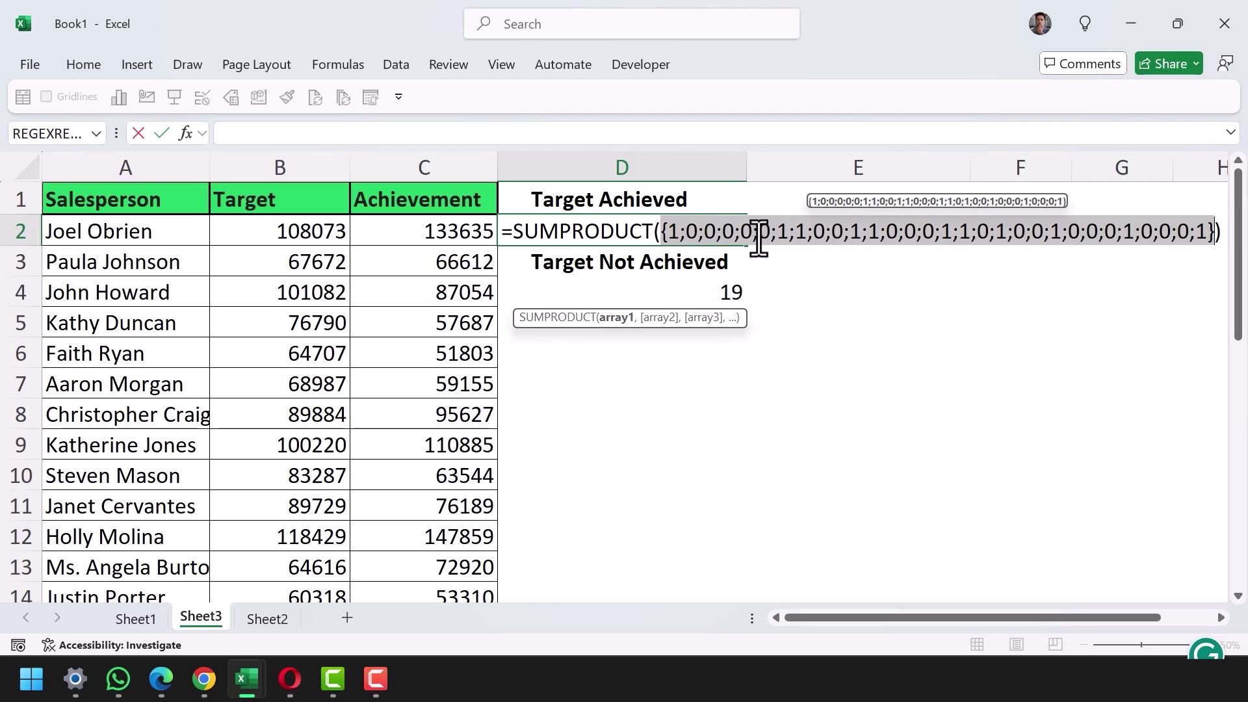
key(Escape)
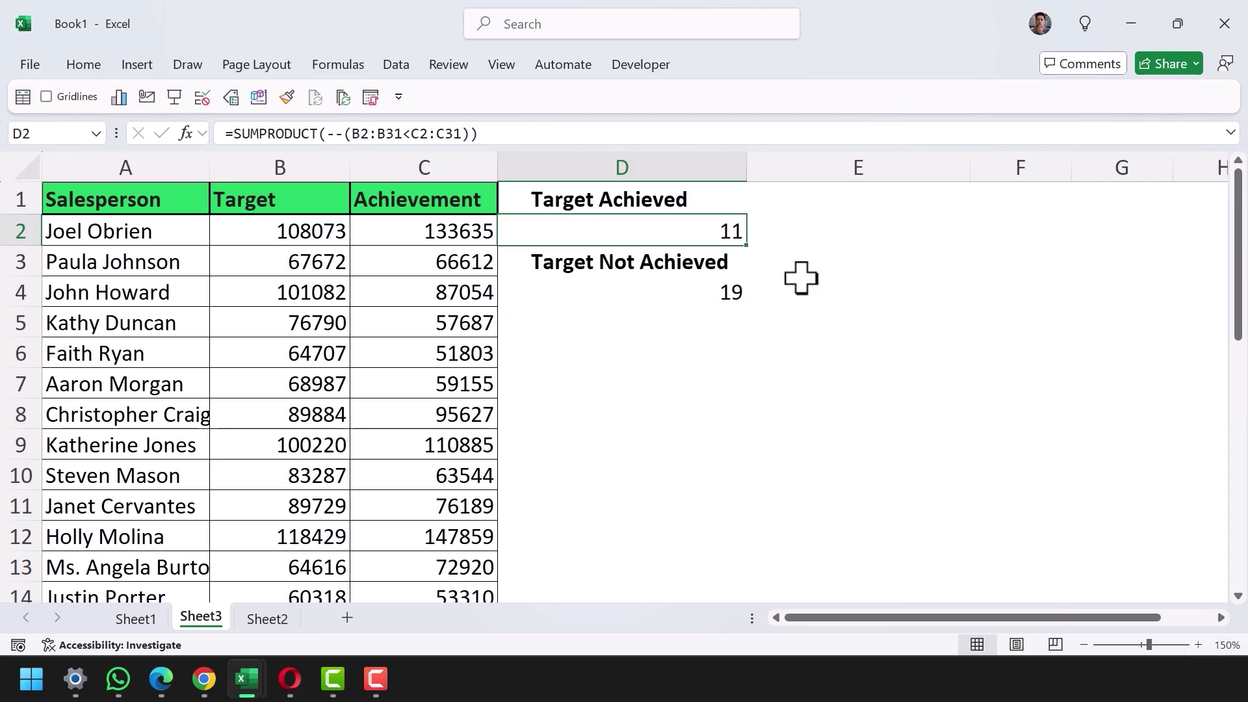